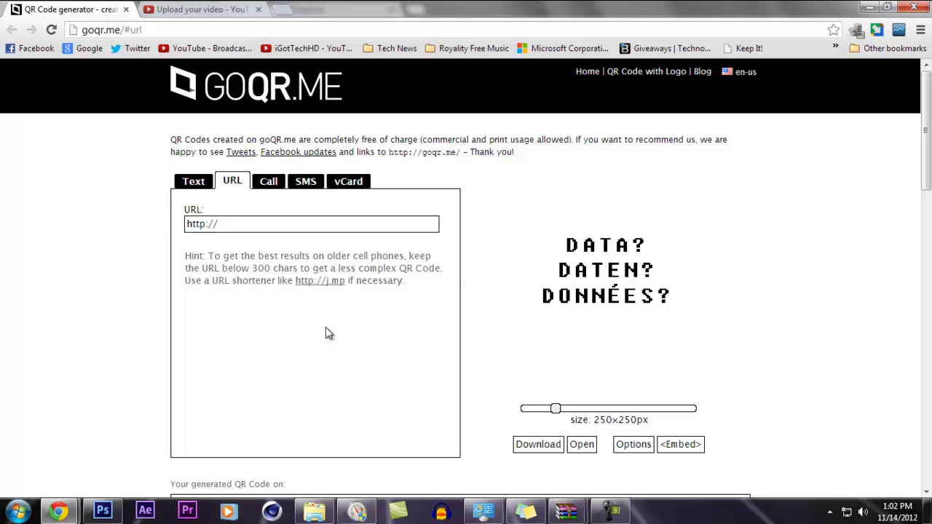
- Cycle through the Call, SMS and vCard forms, ending on the empty vCard contact form
{"action": "scroll", "coordinate": [334, 320], "scroll_direction": "down", "scroll_amount": 3}
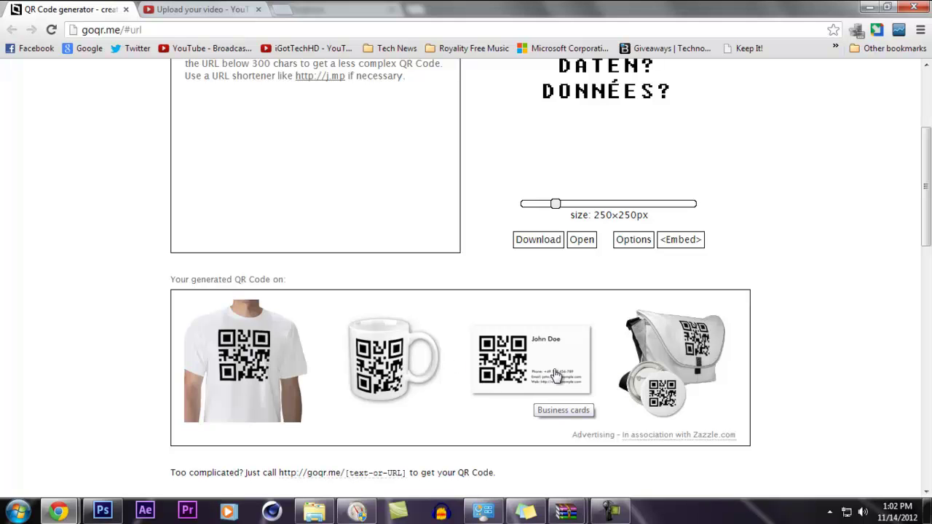
{"action": "scroll", "coordinate": [513, 428], "scroll_direction": "up", "scroll_amount": 2}
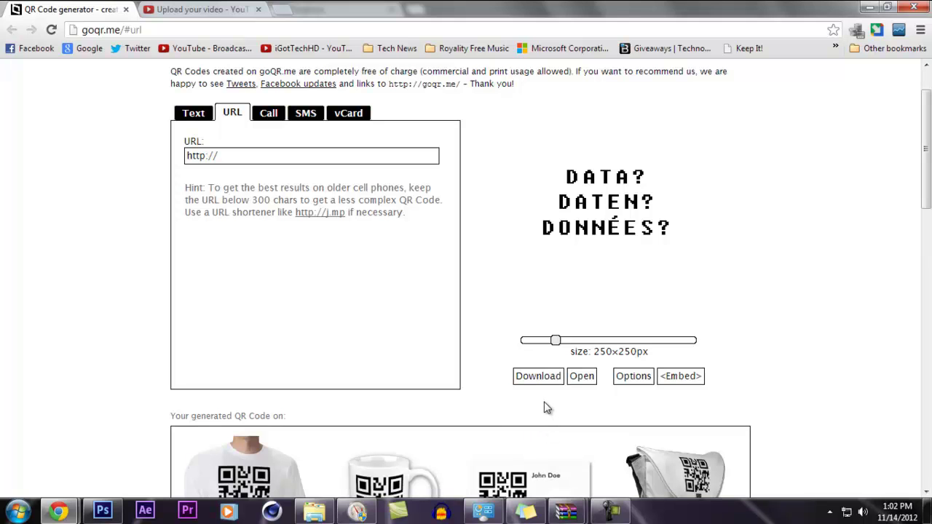
{"action": "left_click", "coordinate": [271, 120]}
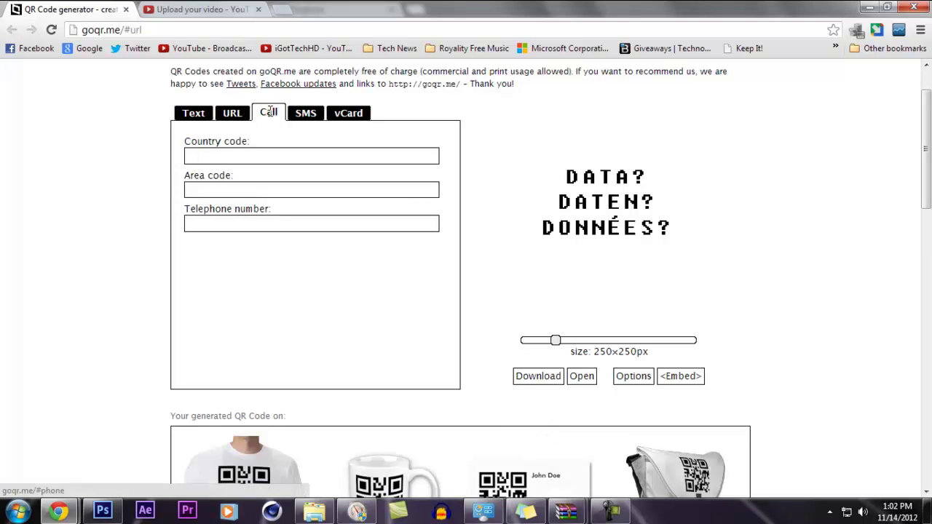
{"action": "left_click", "coordinate": [319, 110]}
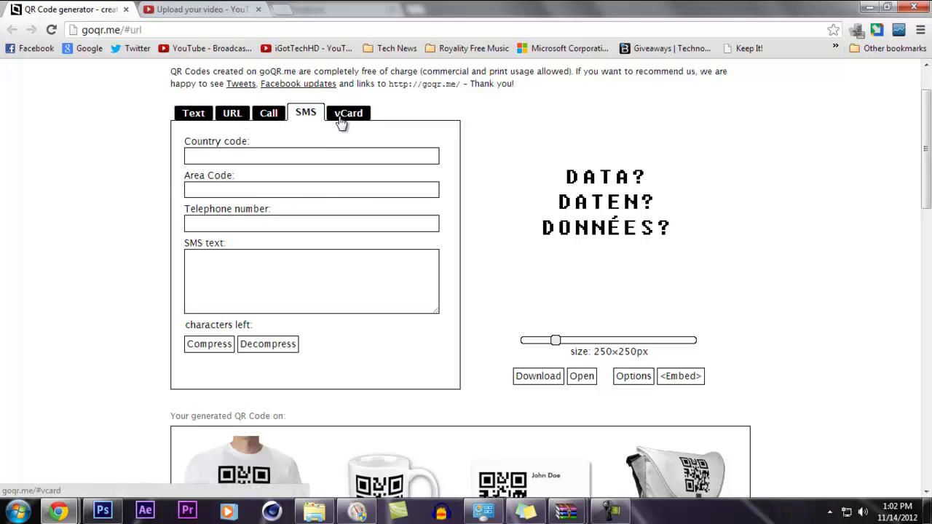
{"action": "left_click", "coordinate": [338, 117]}
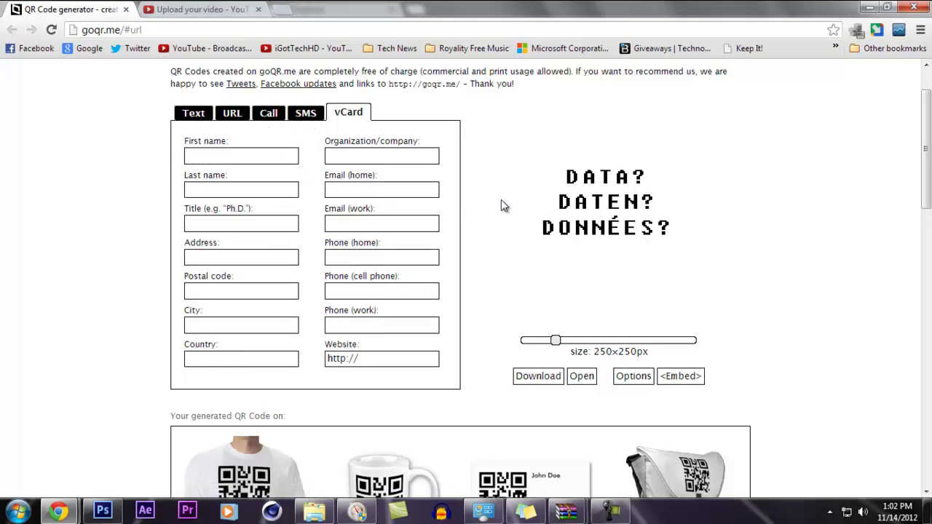
{"action": "left_click", "coordinate": [264, 291]}
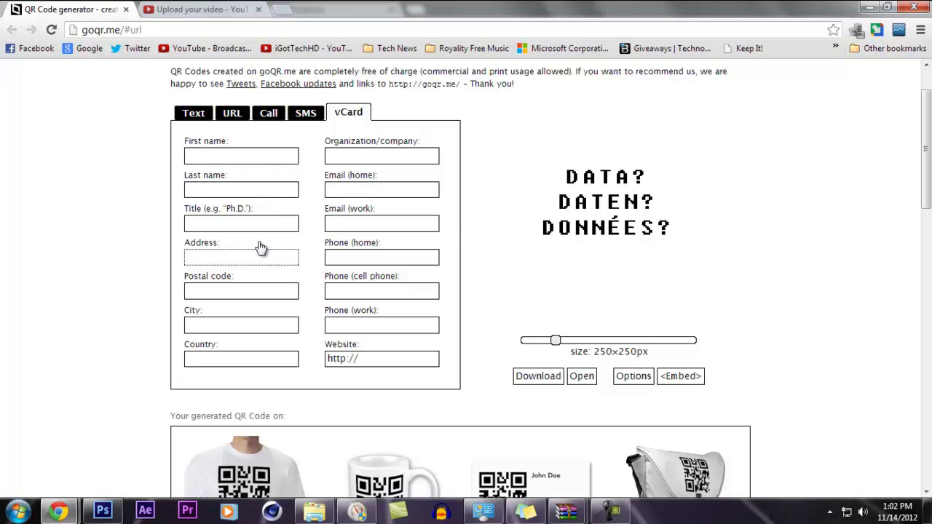
{"action": "scroll", "coordinate": [378, 258], "scroll_direction": "down", "scroll_amount": 4}
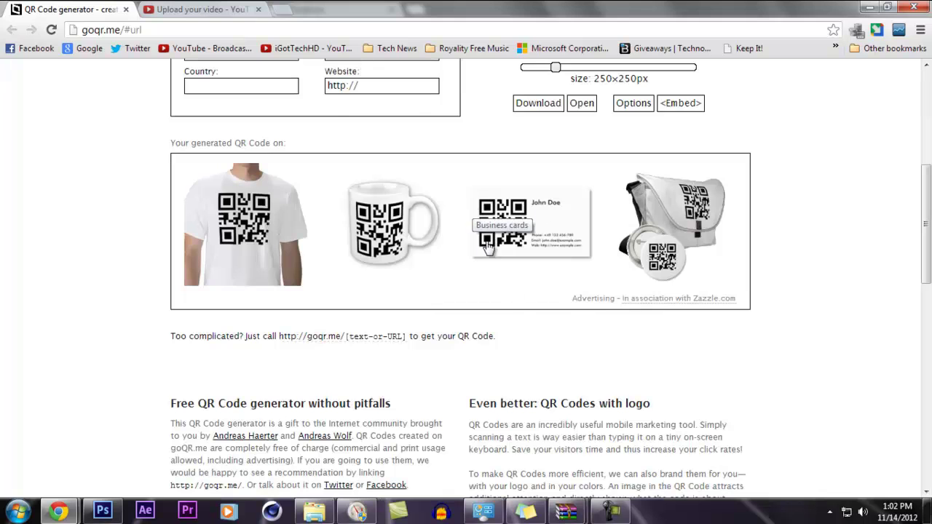
{"action": "scroll", "coordinate": [410, 262], "scroll_direction": "up", "scroll_amount": 3}
{"action": "scroll", "coordinate": [364, 164], "scroll_direction": "up", "scroll_amount": 2}
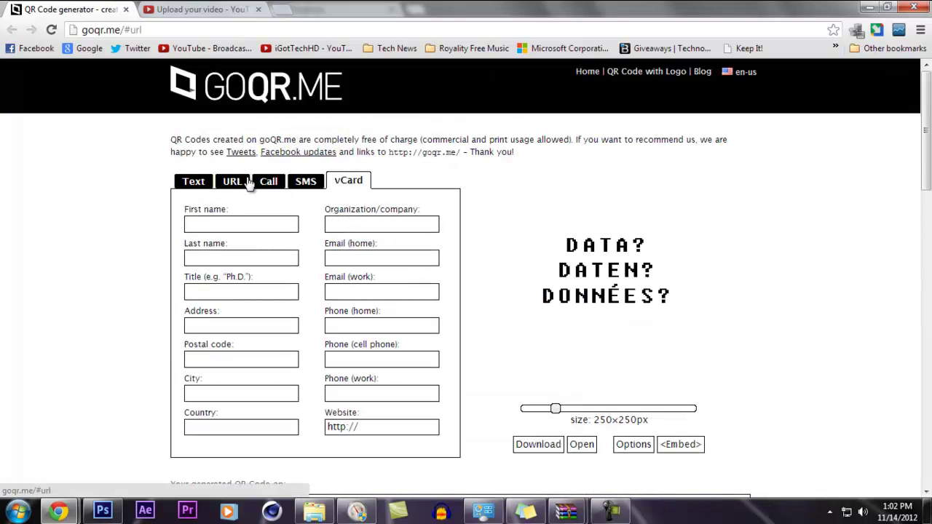
{"action": "left_click", "coordinate": [248, 182]}
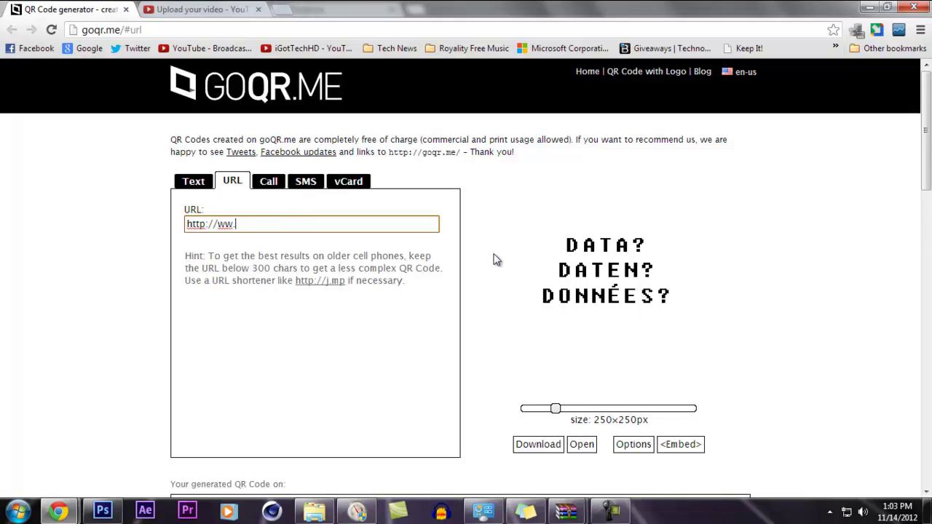
{"action": "type", "text": "."}
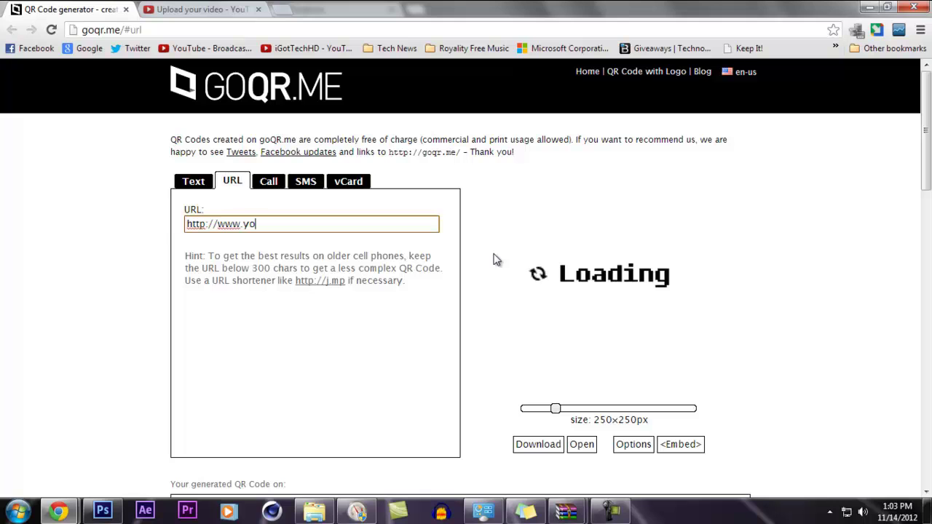
{"action": "type", "text": "e.com/igottechhd"}
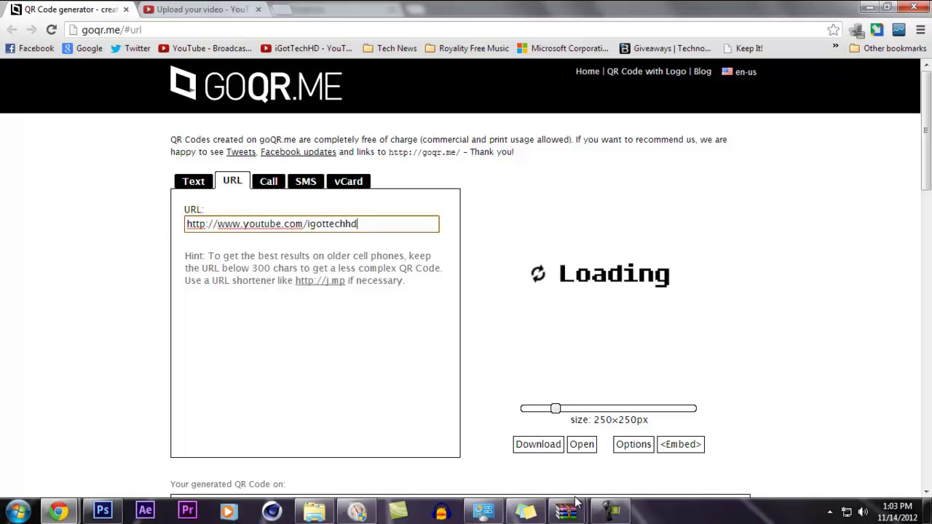
{"action": "left_click", "coordinate": [603, 507]}
{"action": "left_click", "coordinate": [901, 450]}
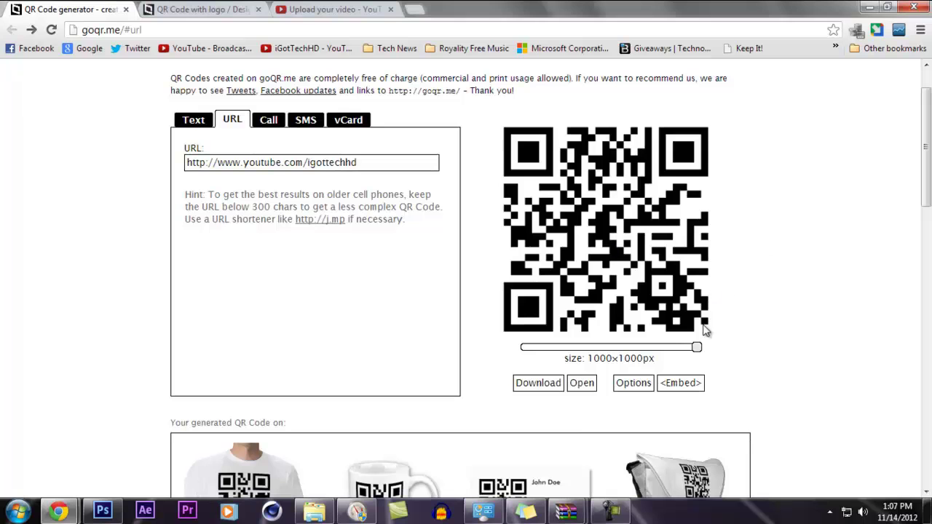
- Download the QR code as qrcode.png, preview it full size, then close the preview
{"action": "left_click", "coordinate": [553, 390]}
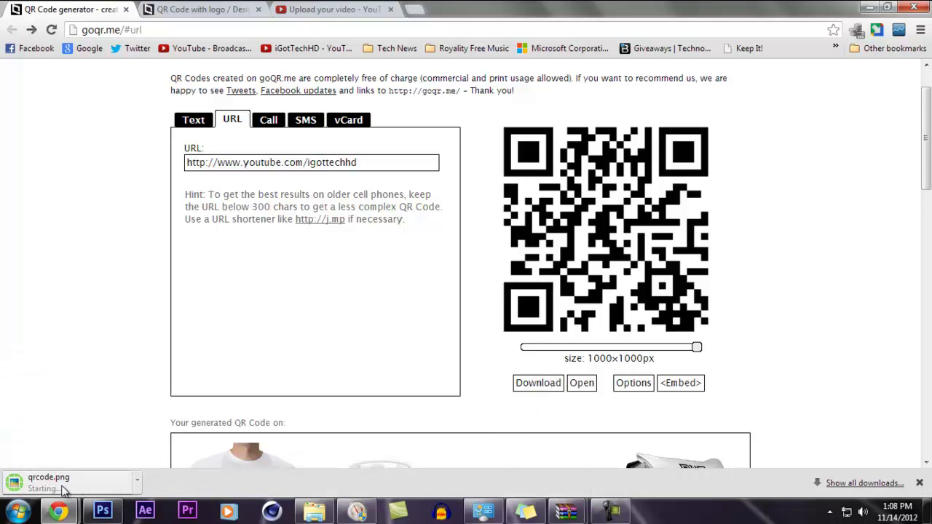
{"action": "left_click", "coordinate": [63, 486]}
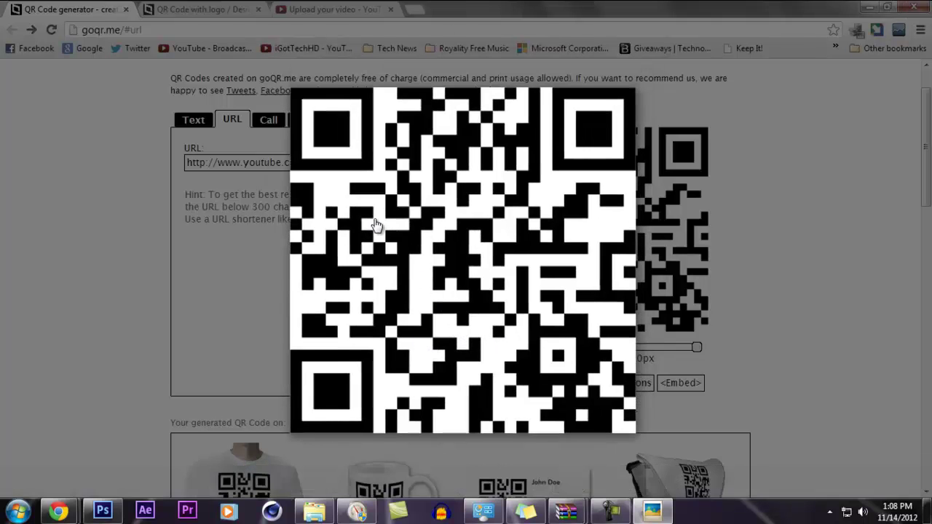
{"action": "scroll", "coordinate": [417, 244], "scroll_direction": "up", "scroll_amount": 2}
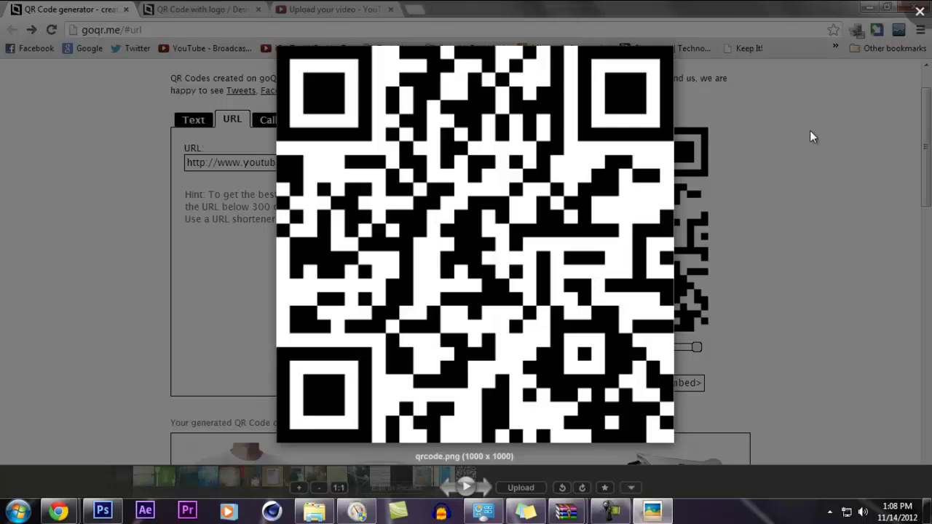
{"action": "left_click", "coordinate": [919, 11]}
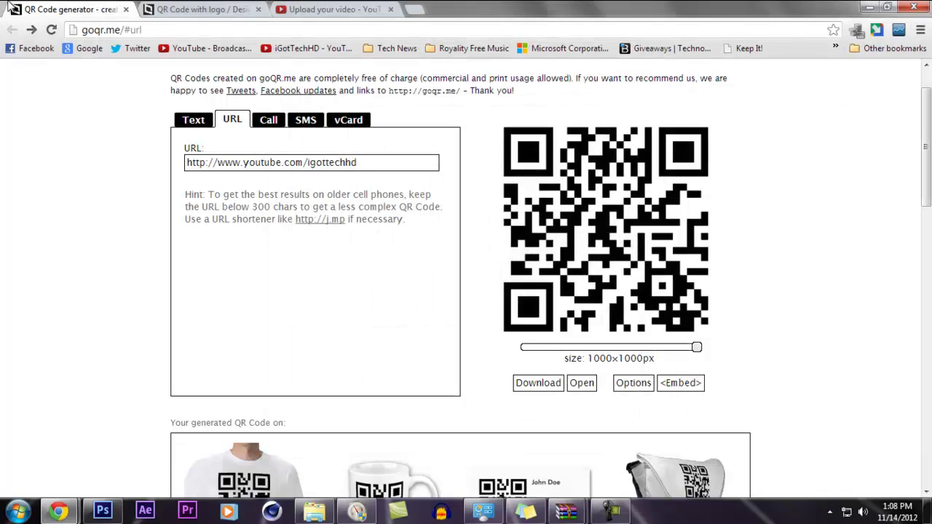
- Switch to the QR Code with logo page and scroll through its logo-branded reference codes
{"action": "left_click", "coordinate": [195, 9]}
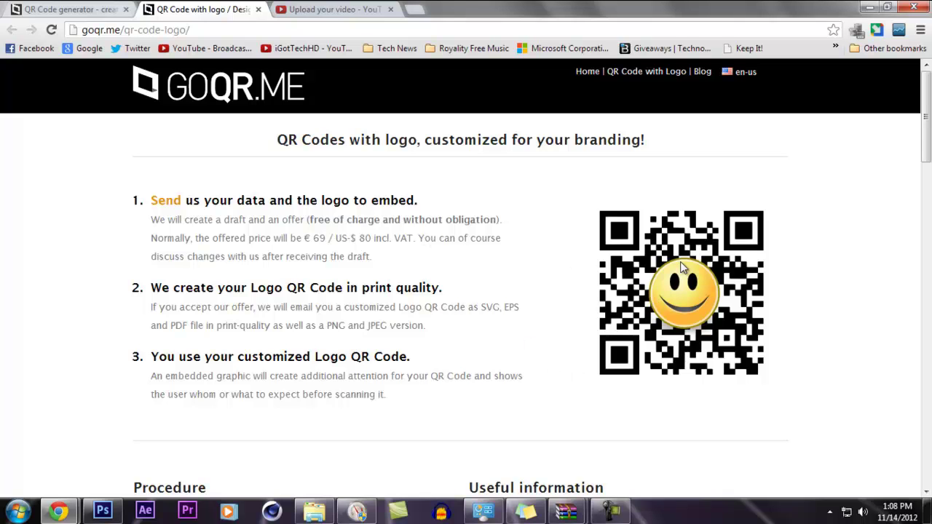
{"action": "scroll", "coordinate": [650, 284], "scroll_direction": "down", "scroll_amount": 3}
{"action": "scroll", "coordinate": [634, 281], "scroll_direction": "down", "scroll_amount": 2}
{"action": "scroll", "coordinate": [630, 269], "scroll_direction": "down", "scroll_amount": 2}
{"action": "scroll", "coordinate": [628, 262], "scroll_direction": "down", "scroll_amount": 1}
{"action": "scroll", "coordinate": [671, 260], "scroll_direction": "down", "scroll_amount": 2}
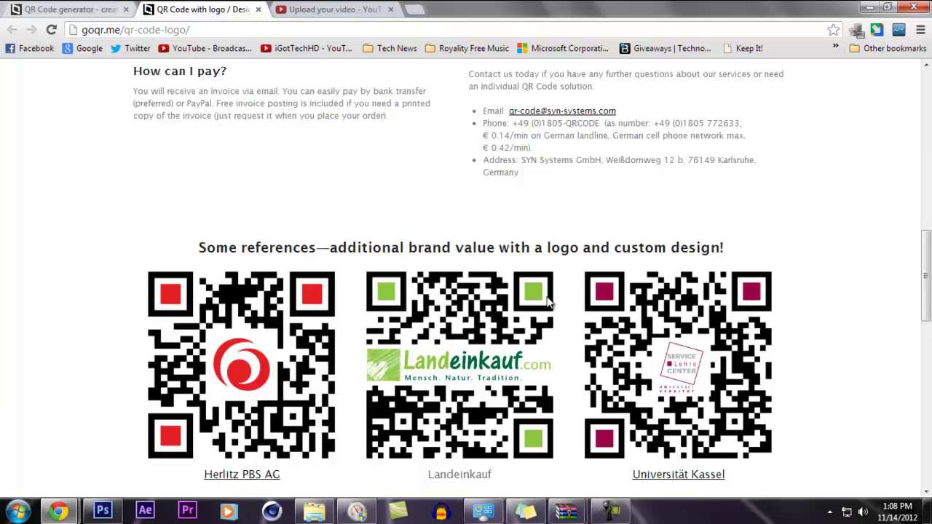
{"action": "scroll", "coordinate": [550, 305], "scroll_direction": "down", "scroll_amount": 2}
{"action": "scroll", "coordinate": [552, 288], "scroll_direction": "down", "scroll_amount": 1}
{"action": "scroll", "coordinate": [541, 298], "scroll_direction": "down", "scroll_amount": 3}
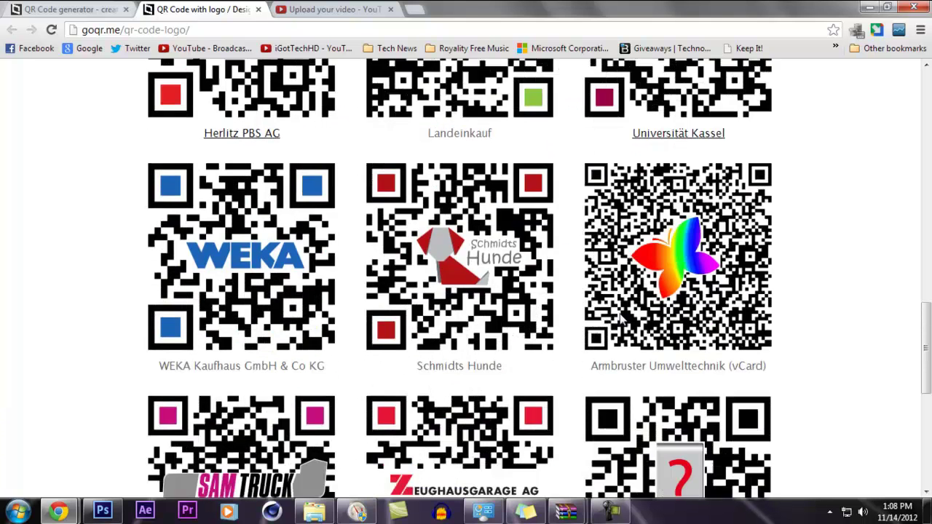
{"action": "scroll", "coordinate": [342, 320], "scroll_direction": "down", "scroll_amount": 2}
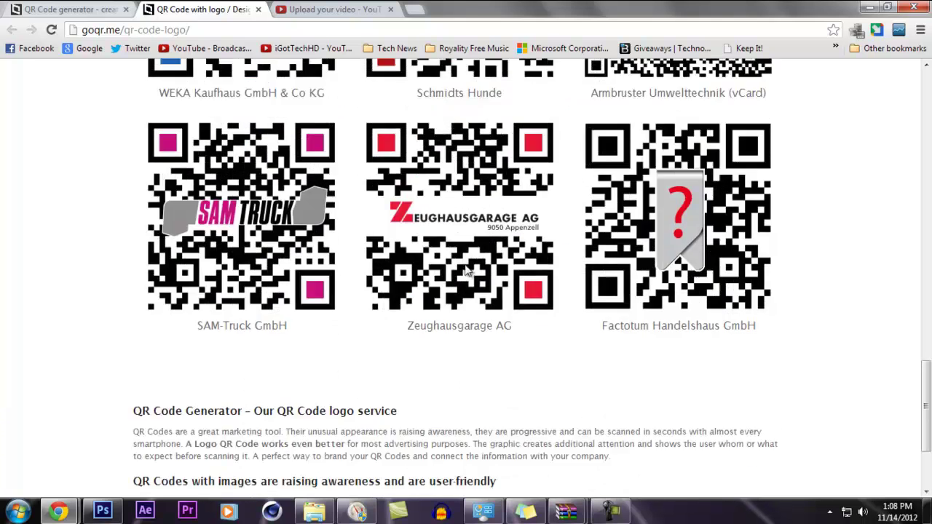
{"action": "scroll", "coordinate": [436, 262], "scroll_direction": "up", "scroll_amount": 3}
{"action": "scroll", "coordinate": [379, 175], "scroll_direction": "up", "scroll_amount": 5}
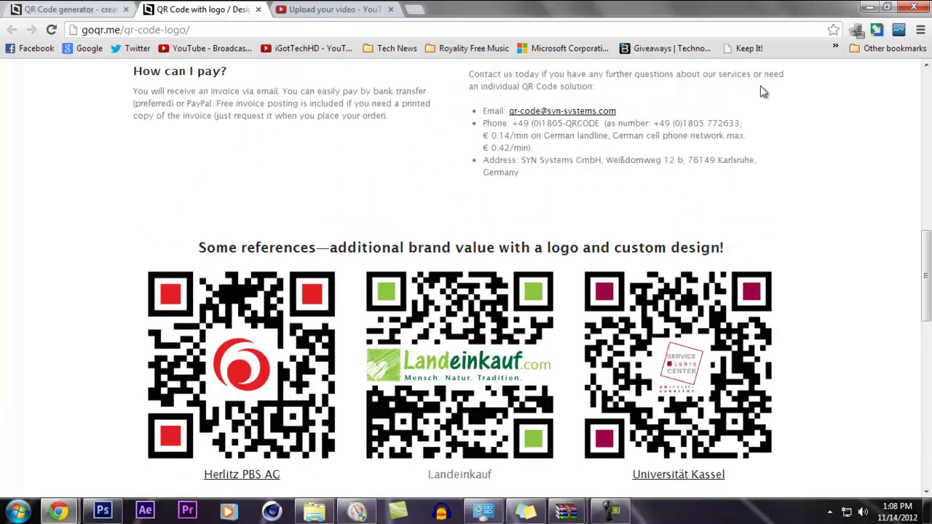
- Open qrcode.png from Chrome's Downloads list so it loads in Photoshop
{"action": "left_click", "coordinate": [923, 30]}
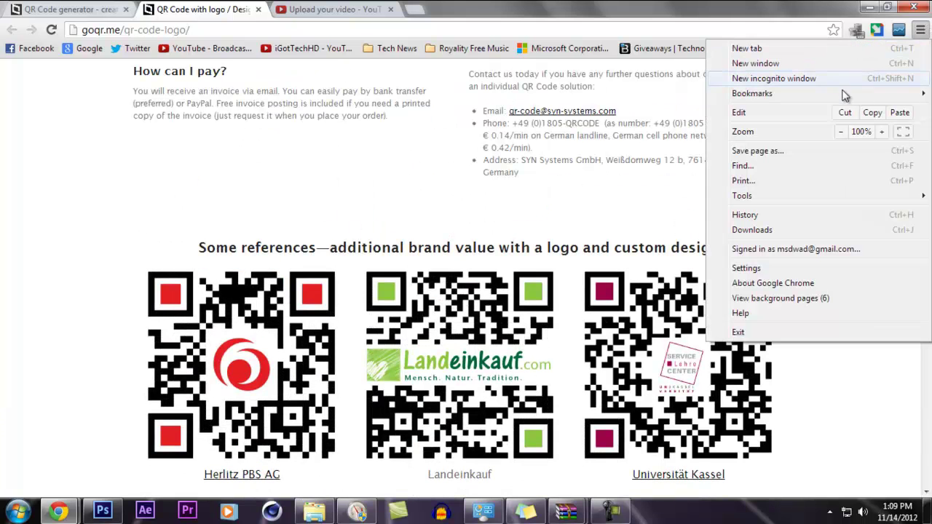
{"action": "left_click", "coordinate": [763, 230]}
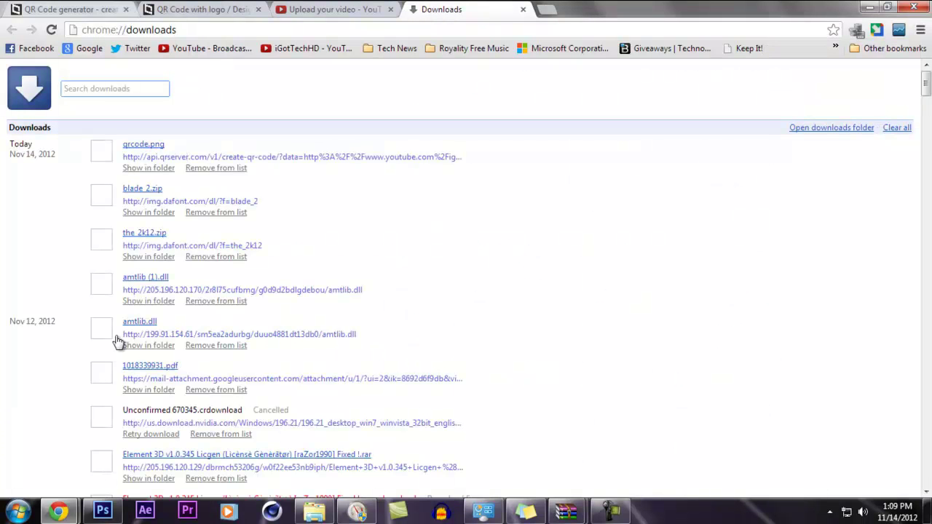
{"action": "left_click", "coordinate": [101, 511]}
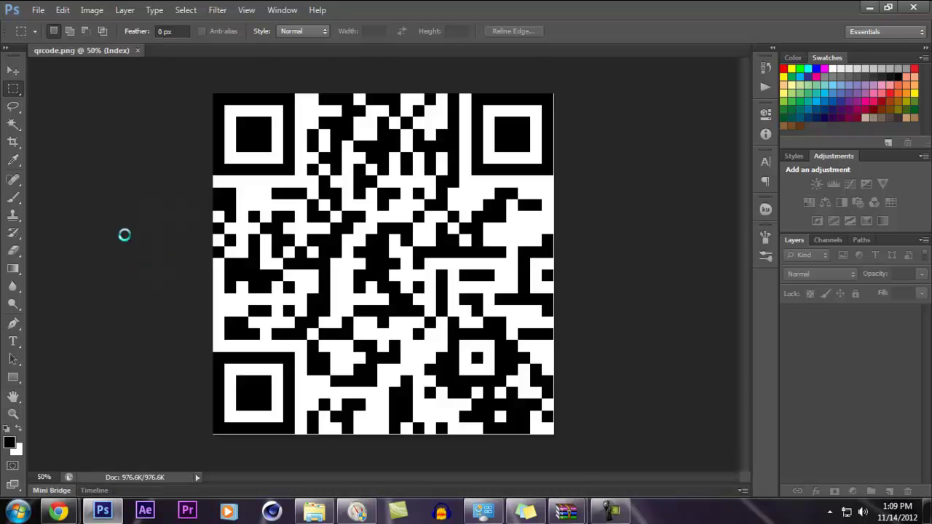
- Create a new 1920×1080 white canvas
{"action": "left_click", "coordinate": [38, 9]}
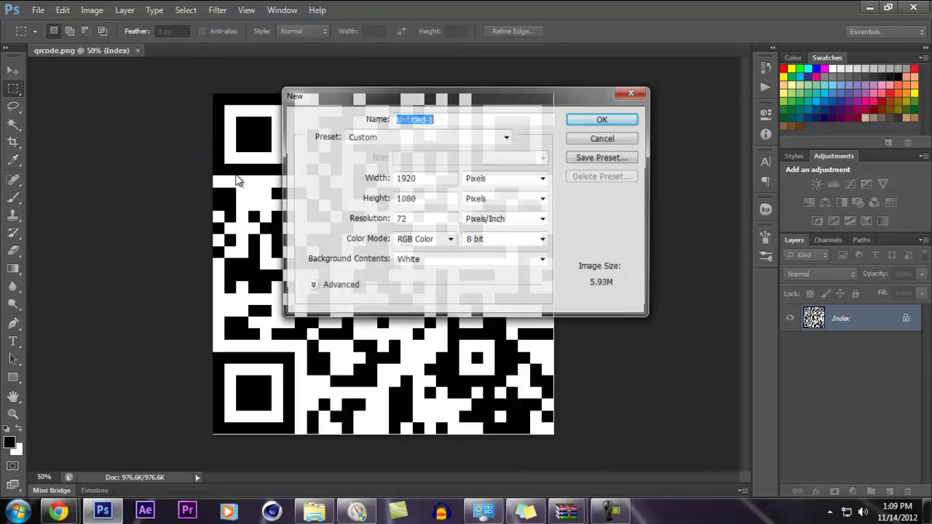
{"action": "left_click", "coordinate": [387, 179]}
{"action": "double_click", "coordinate": [423, 180]}
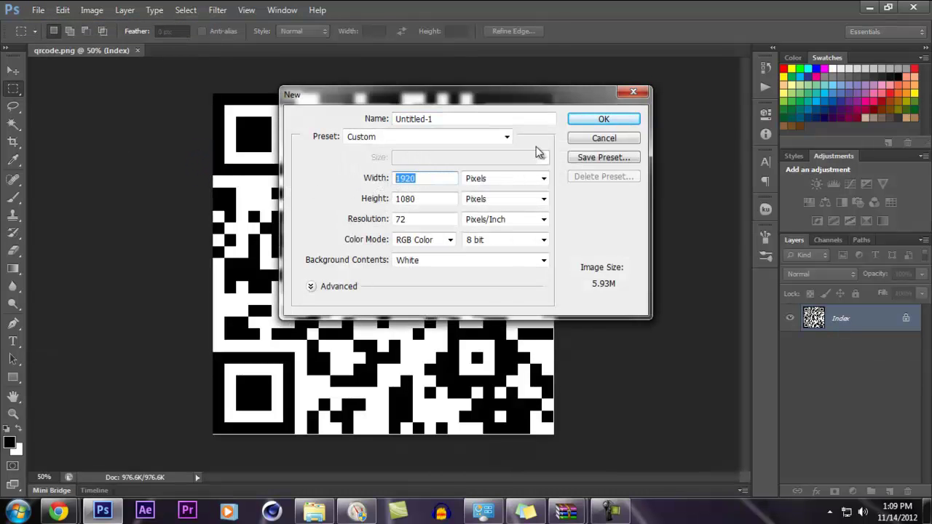
{"action": "left_click", "coordinate": [629, 119]}
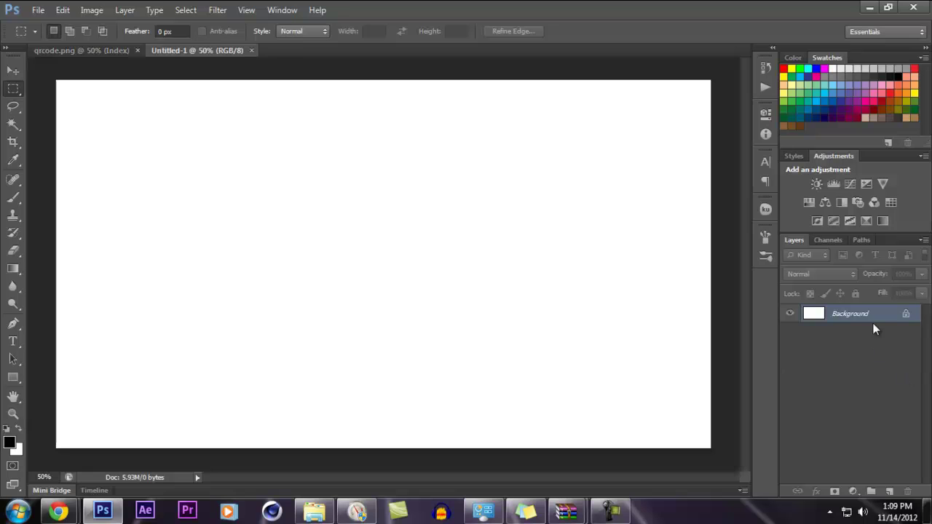
- Unlock the background layer and set the foreground colour to light blue
{"action": "double_click", "coordinate": [891, 318]}
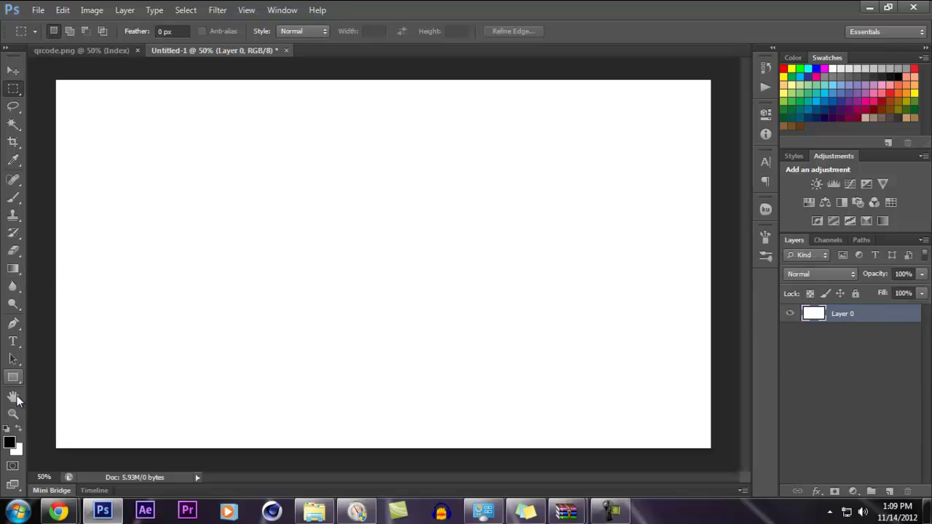
{"action": "left_click", "coordinate": [17, 453]}
{"action": "key", "text": "Escape"}
{"action": "left_click", "coordinate": [9, 443]}
{"action": "mouse_move", "coordinate": [474, 189]}
{"action": "left_mouse_down"}
{"action": "mouse_move", "coordinate": [473, 263]}
{"action": "mouse_move", "coordinate": [472, 194]}
{"action": "left_mouse_up"}
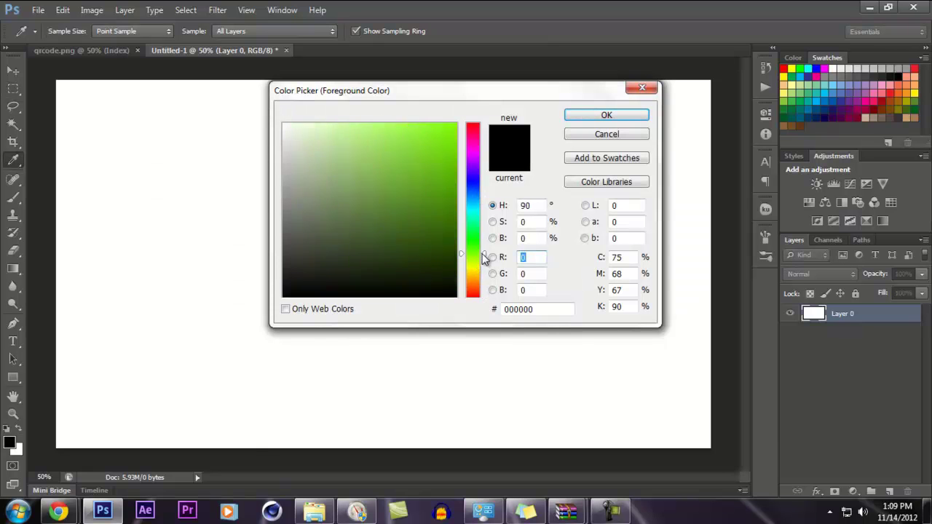
{"action": "left_click", "coordinate": [310, 128]}
{"action": "left_click", "coordinate": [628, 117]}
- Fill the canvas light blue with the Paint Bucket, then bring qrcode.png to the front
{"action": "key", "text": "m"}
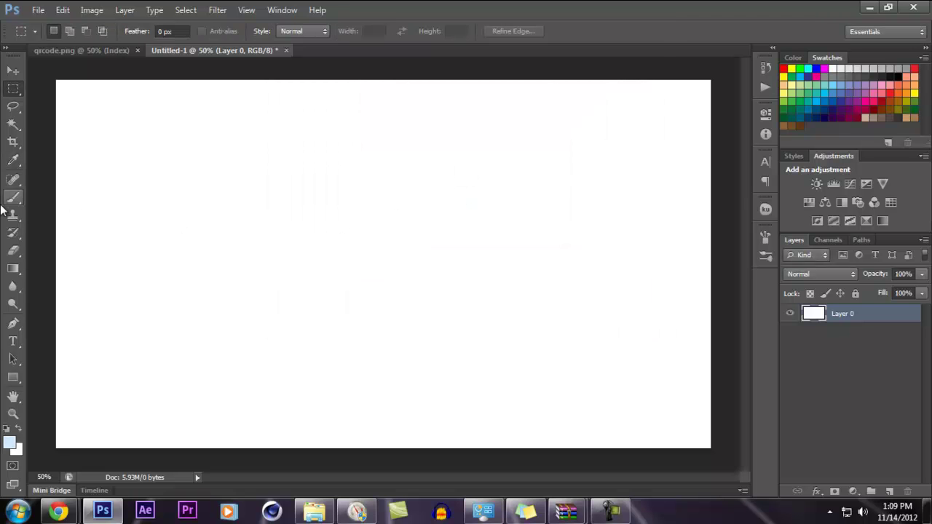
{"action": "left_click_drag", "start_coordinate": [14, 268], "coordinate": [83, 278]}
{"action": "left_click", "coordinate": [53, 271]}
{"action": "left_click", "coordinate": [233, 247]}
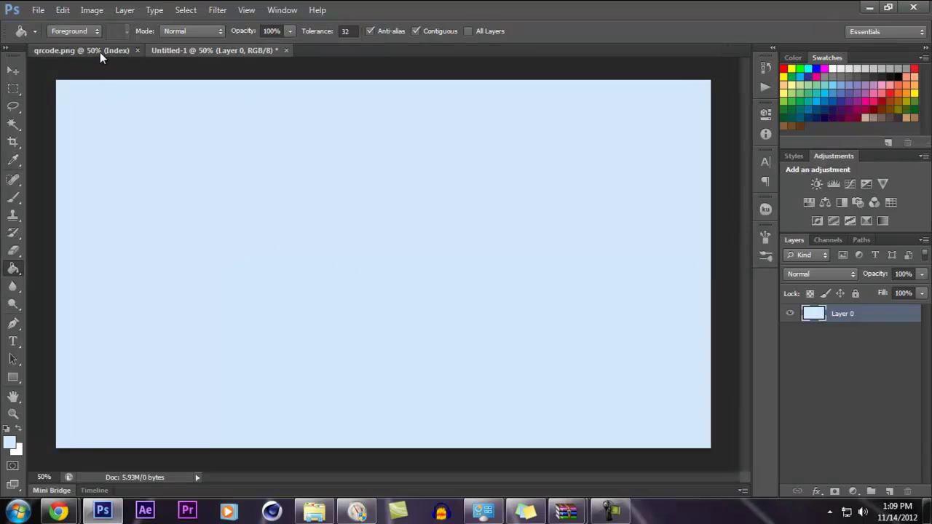
{"action": "left_click", "coordinate": [100, 52]}
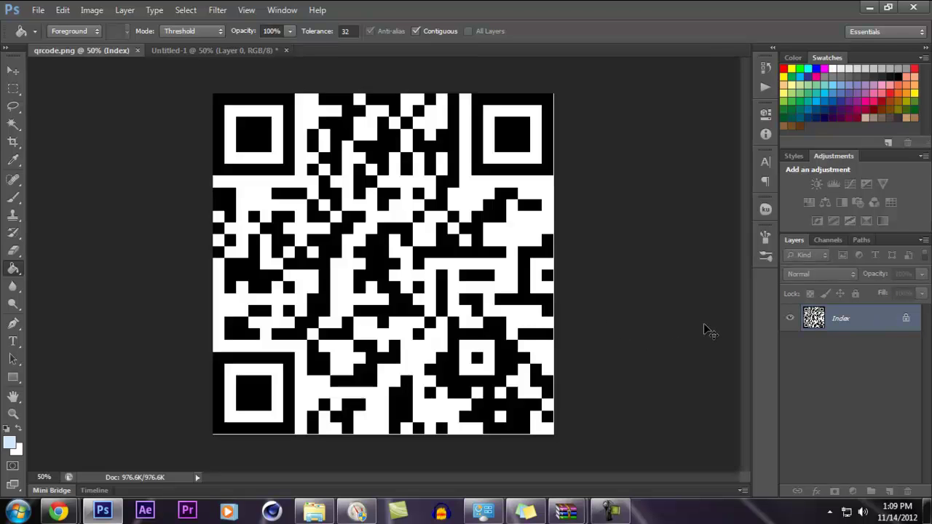
- Paste the whole QR code onto a new layer in the light-blue document
{"action": "key", "text": "ctrl+a"}
{"action": "left_click", "coordinate": [234, 51]}
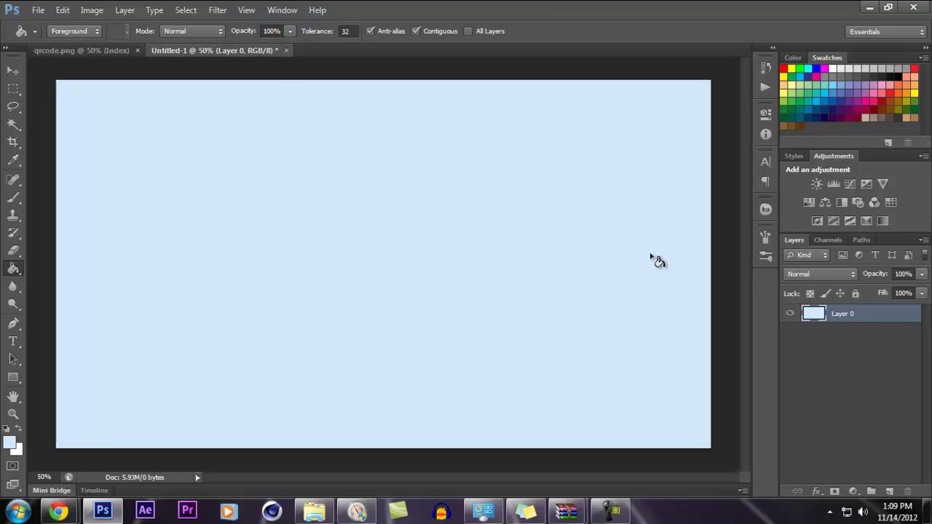
{"action": "left_click", "coordinate": [888, 493]}
{"action": "key", "text": "ctrl+v"}
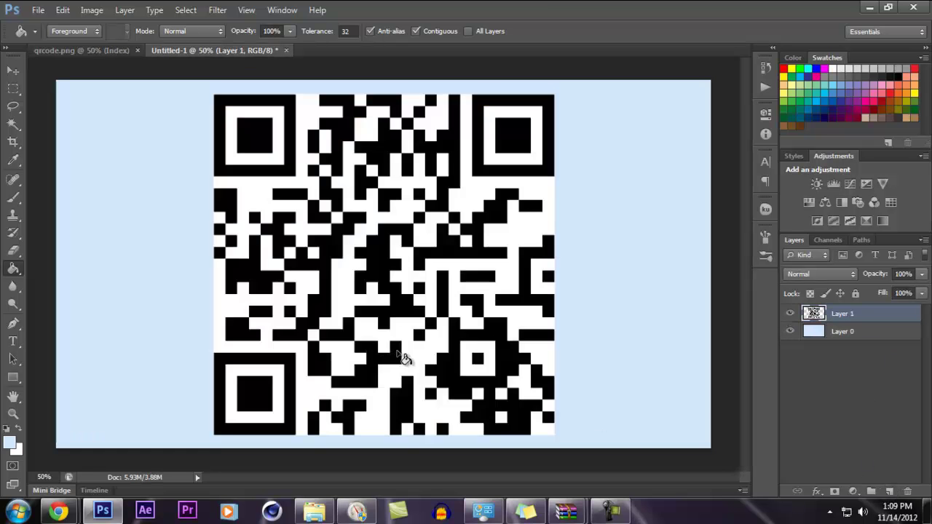
{"action": "left_click_drag", "start_coordinate": [393, 201], "coordinate": [400, 210]}
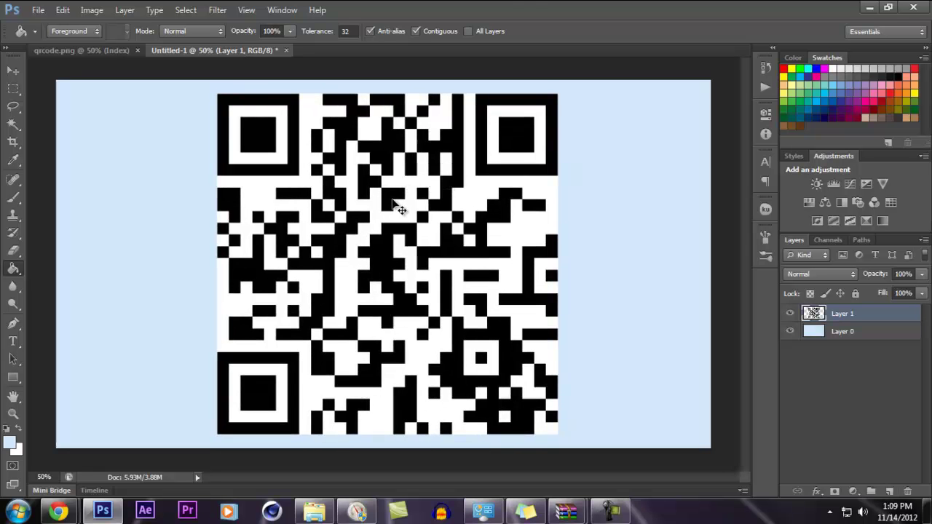
- Scale the QR layer to about 73.8% and centre it on the canvas
{"action": "key", "text": "ctrl+t"}
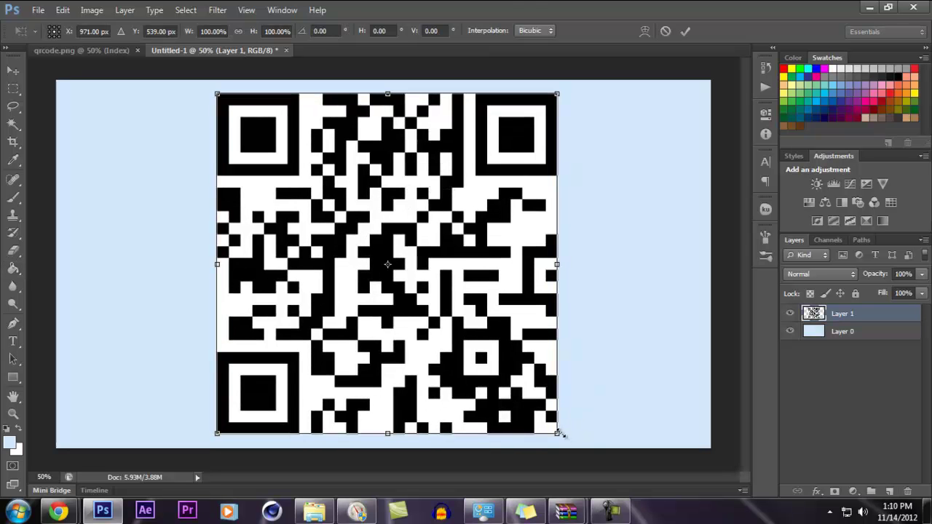
{"action": "left_click_drag", "start_coordinate": [558, 433], "coordinate": [469, 344]}
{"action": "left_click_drag", "start_coordinate": [437, 262], "coordinate": [468, 299]}
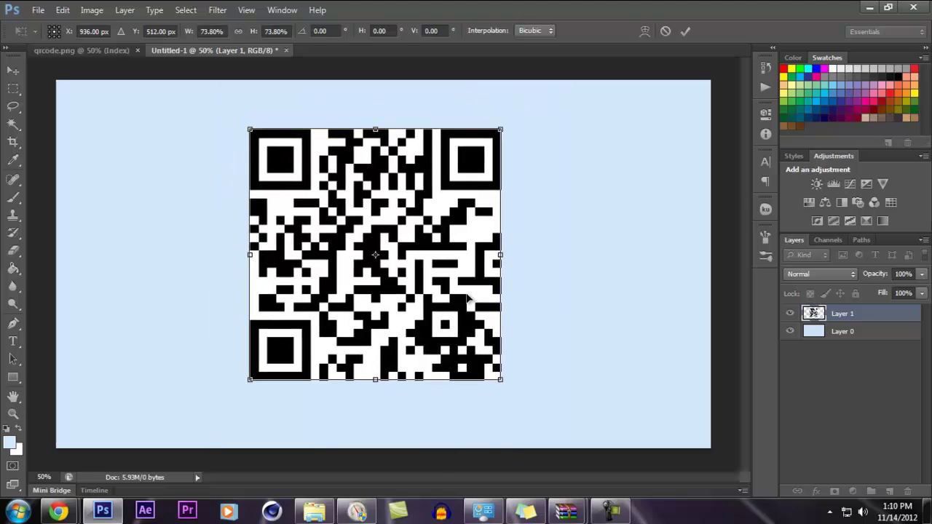
{"action": "key", "text": "Return"}
{"action": "left_click", "coordinate": [10, 72]}
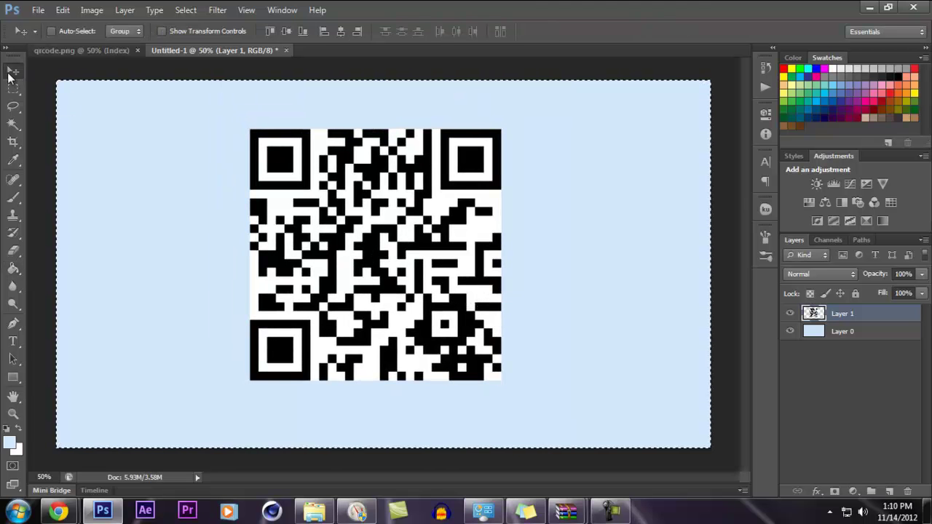
{"action": "left_click", "coordinate": [303, 31]}
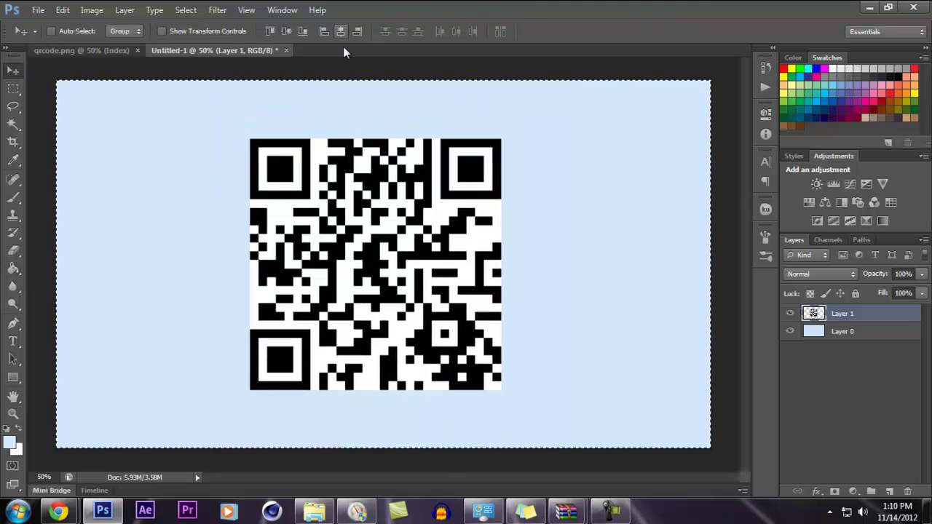
{"action": "left_click", "coordinate": [340, 31]}
{"action": "key", "text": "ctrl+d"}
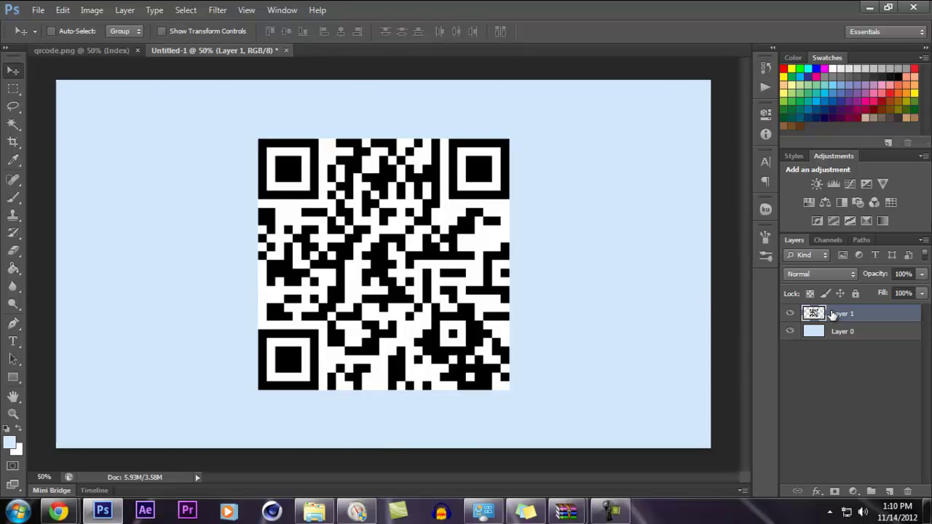
- Magic-wand and delete the QR's left-side white areas, including the top-left finder ring
{"action": "left_click", "coordinate": [13, 124]}
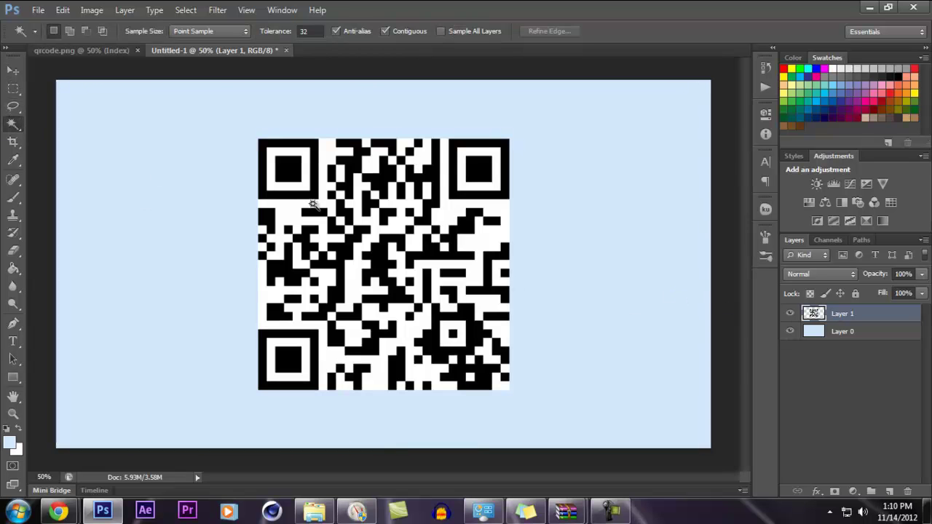
{"action": "left_click", "coordinate": [287, 160]}
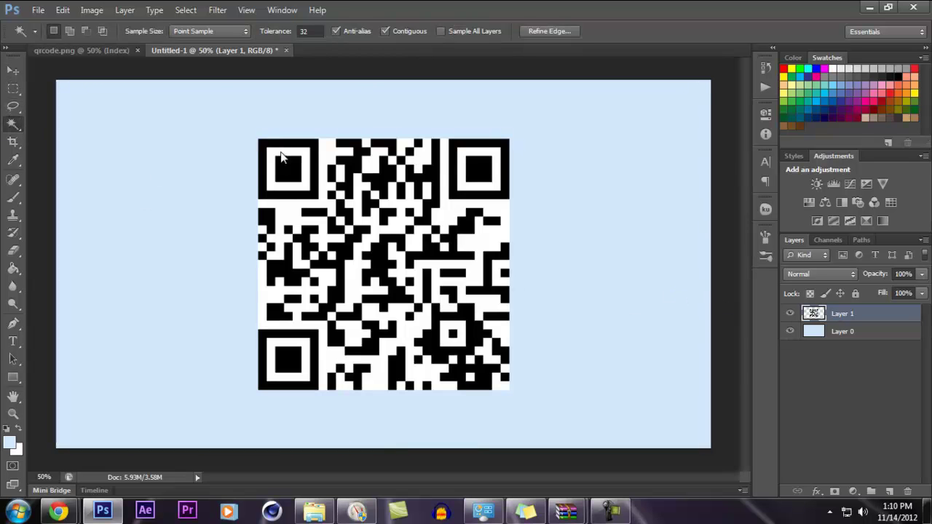
{"action": "left_click", "coordinate": [290, 205]}
{"action": "key", "text": "Delete"}
{"action": "left_click", "coordinate": [283, 287]}
{"action": "key", "text": "Delete"}
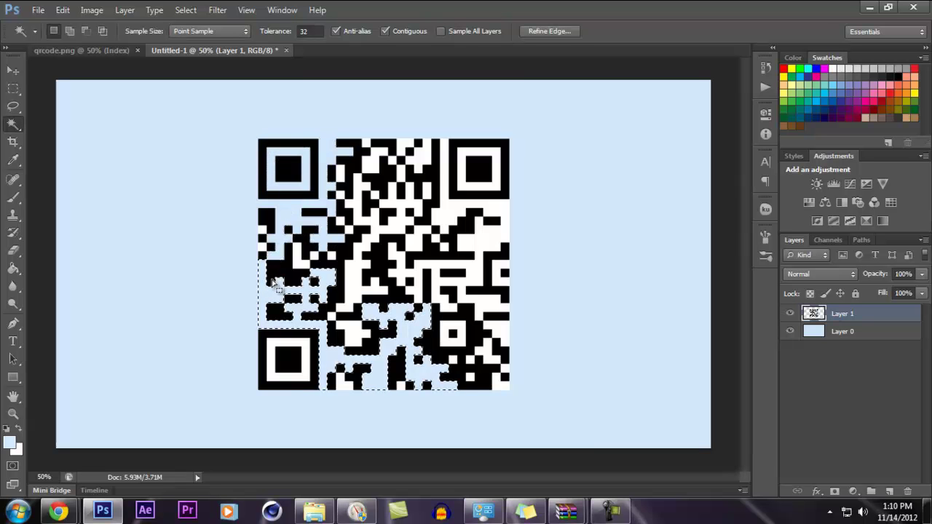
{"action": "key", "text": "ctrl+z"}
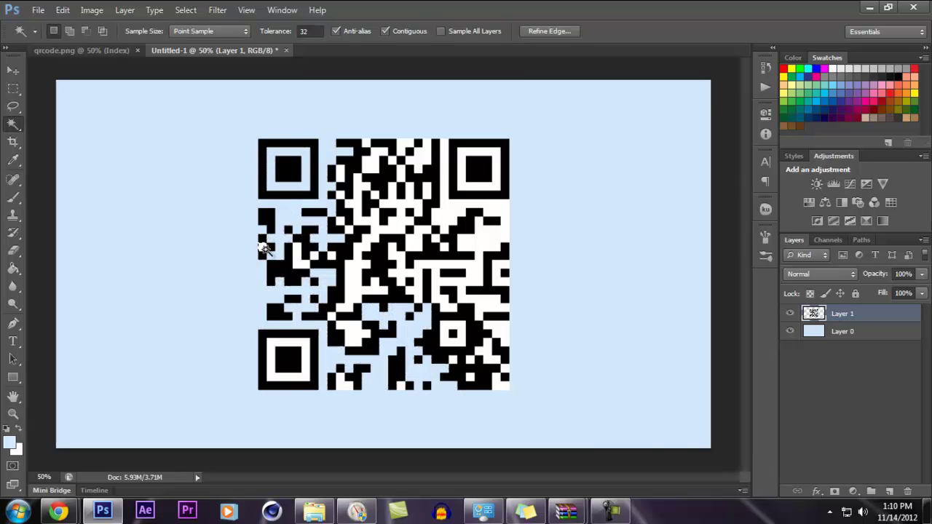
{"action": "left_click", "coordinate": [360, 327]}
{"action": "key", "text": "Delete"}
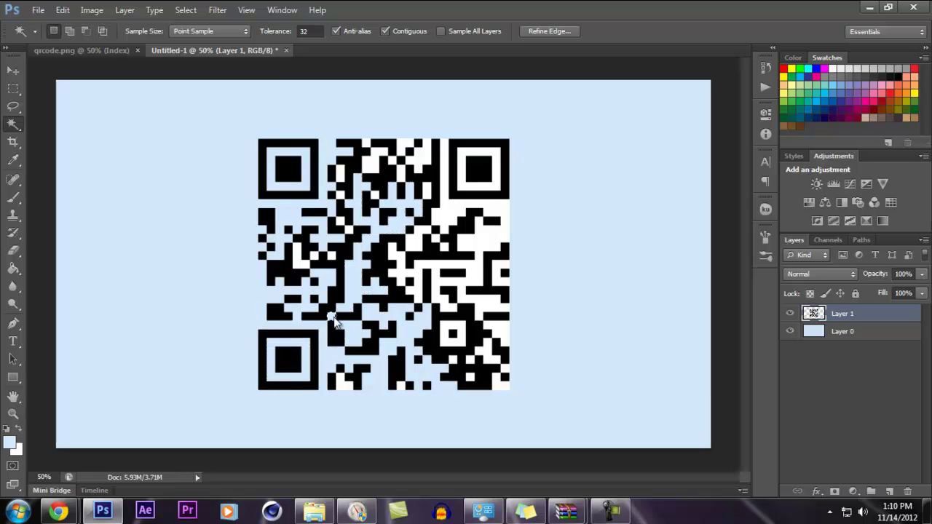
{"action": "key", "text": "Delete"}
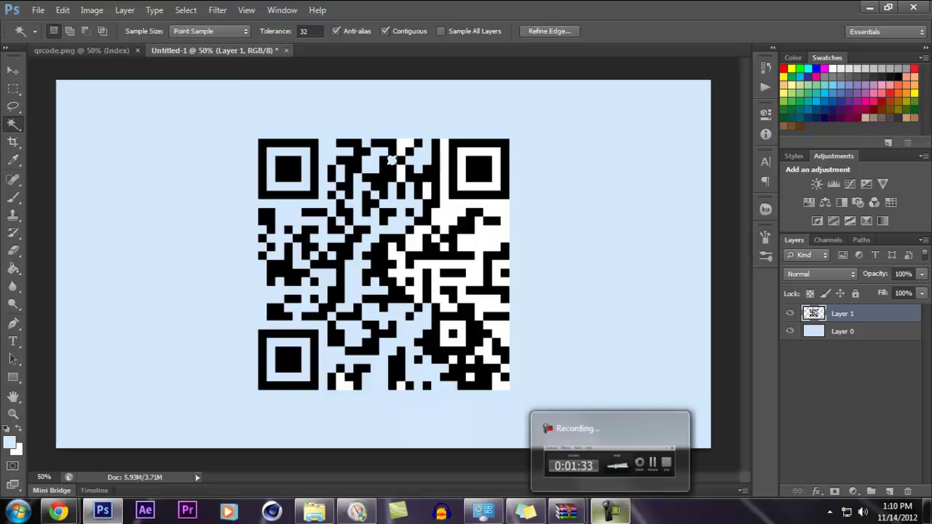
- Delete the white squares and patches on the right, including the top-right finder ring
{"action": "left_click", "coordinate": [453, 332]}
{"action": "key", "text": "Delete"}
{"action": "left_click", "coordinate": [500, 211]}
{"action": "key", "text": "Delete"}
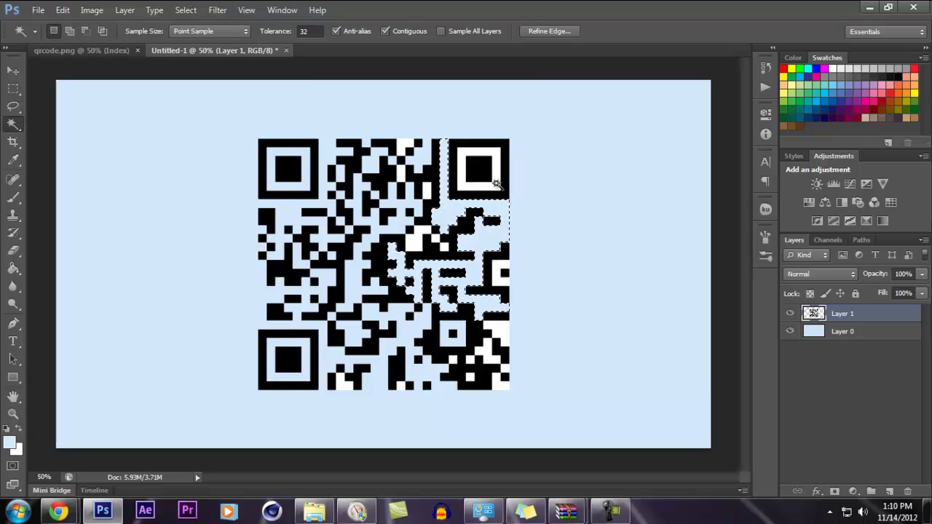
{"action": "left_click", "coordinate": [460, 169]}
{"action": "key", "text": "Delete"}
{"action": "left_click", "coordinate": [404, 149]}
{"action": "key", "text": "Delete"}
{"action": "left_click", "coordinate": [418, 247]}
{"action": "key", "text": "Delete"}
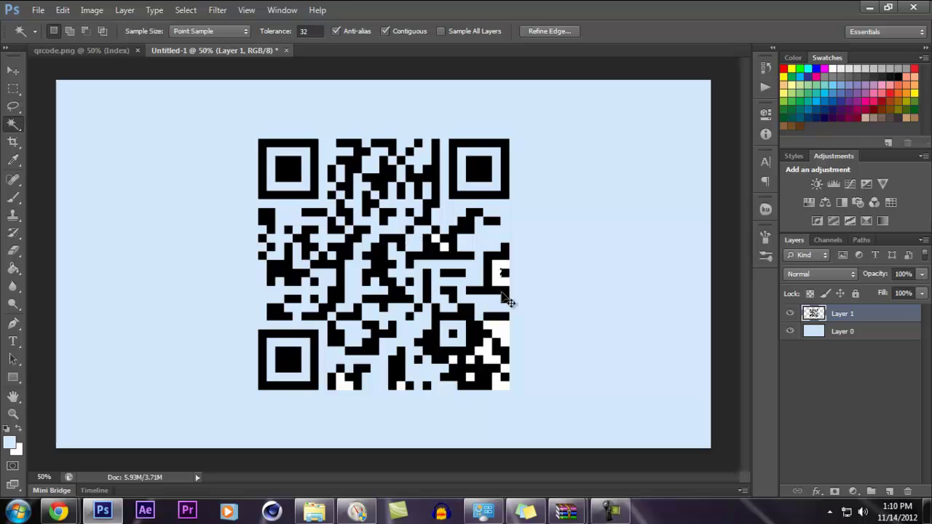
- Clear the remaining white patches at the right edge and bottom, deselect, and nudge the QR up-left
{"action": "left_click", "coordinate": [502, 275]}
{"action": "key", "text": "Delete"}
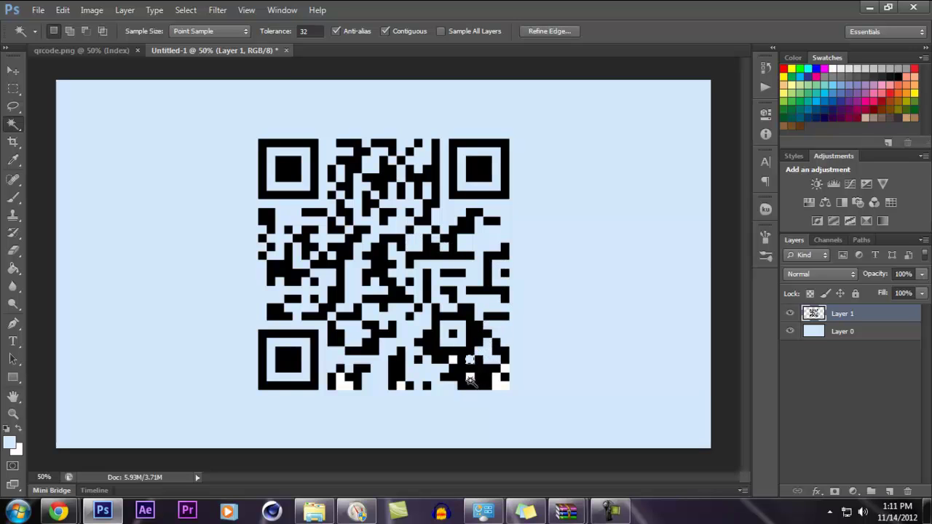
{"action": "left_click", "coordinate": [502, 377]}
{"action": "key", "text": "Delete"}
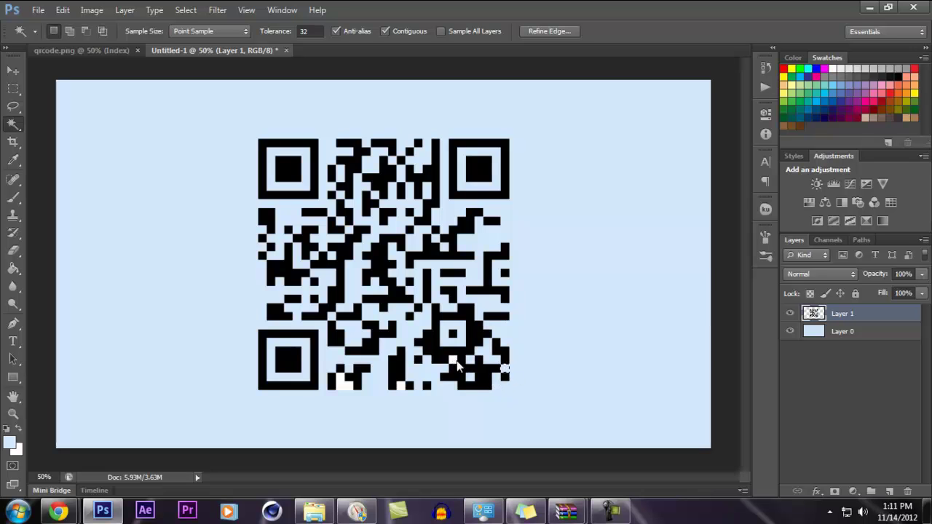
{"action": "left_click", "coordinate": [343, 378]}
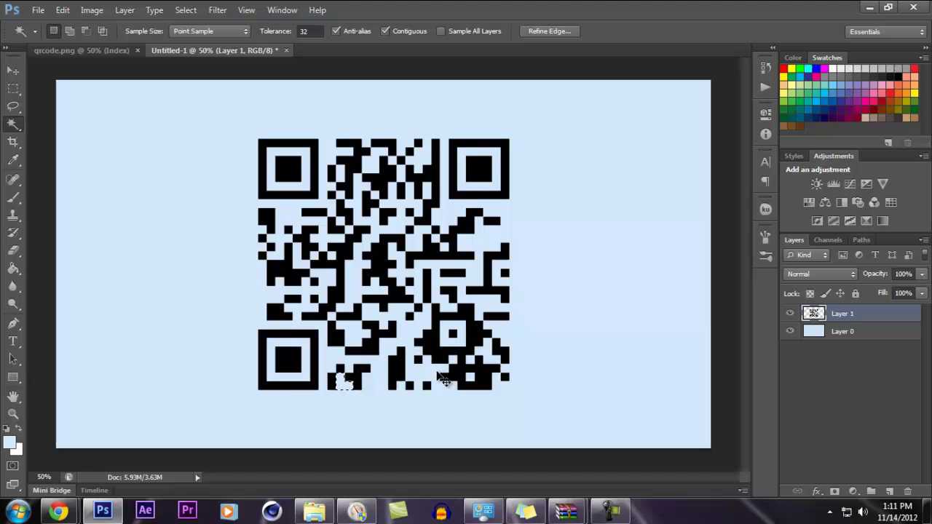
{"action": "key", "text": "ctrl+d"}
{"action": "mouse_move", "coordinate": [429, 277]}
{"action": "left_mouse_down"}
{"action": "mouse_move", "coordinate": [389, 268]}
{"action": "mouse_move", "coordinate": [417, 276]}
{"action": "mouse_move", "coordinate": [426, 263]}
{"action": "left_mouse_up"}
- Load the motherboard image via File > Open and place it over the QR code's centre
{"action": "left_click", "coordinate": [38, 10]}
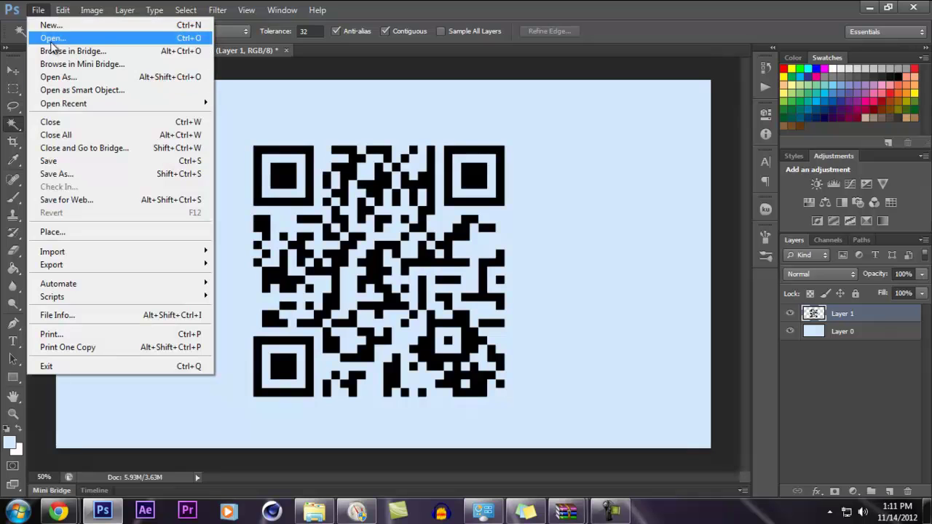
{"action": "left_click", "coordinate": [76, 37]}
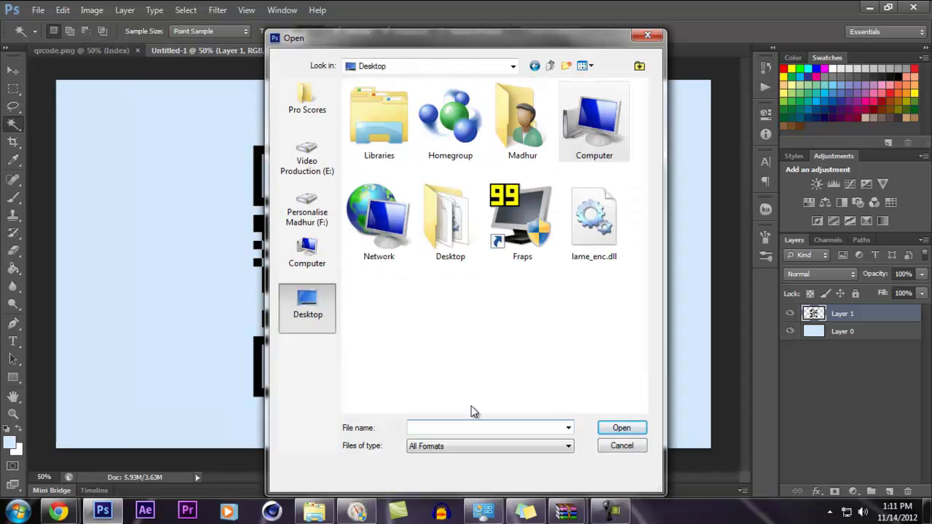
{"action": "left_click", "coordinate": [610, 511]}
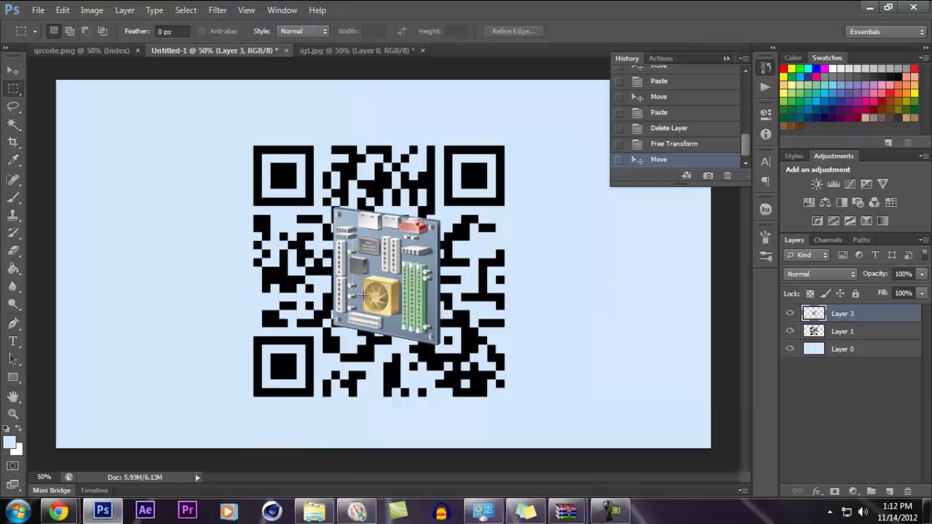
{"action": "left_click", "coordinate": [725, 58]}
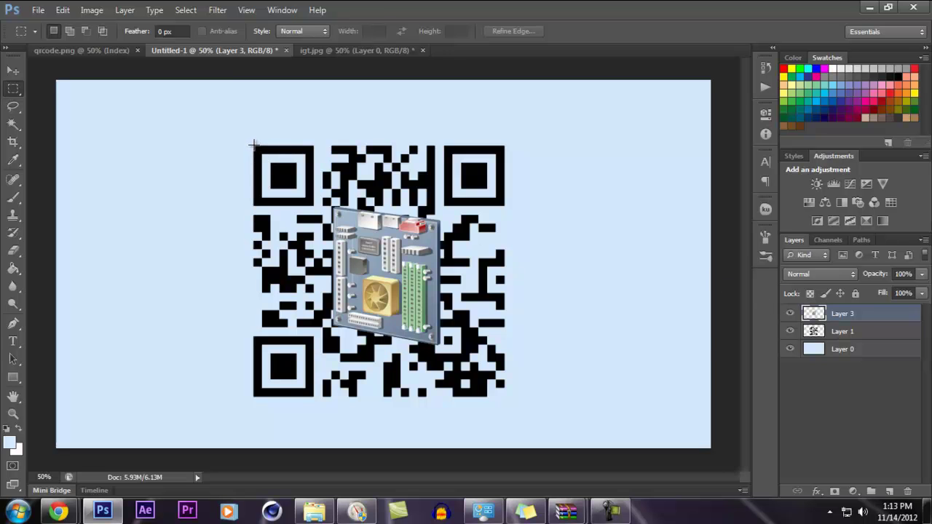
- Draw a rectangular marquee covering the whole QR code
{"action": "left_click_drag", "start_coordinate": [253, 144], "coordinate": [507, 398]}
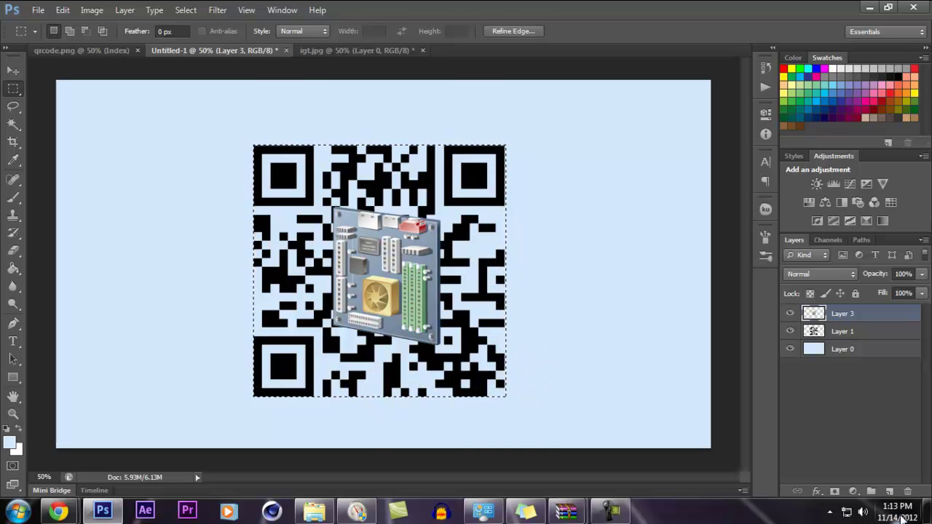
{"action": "key", "text": "ctrl+d"}
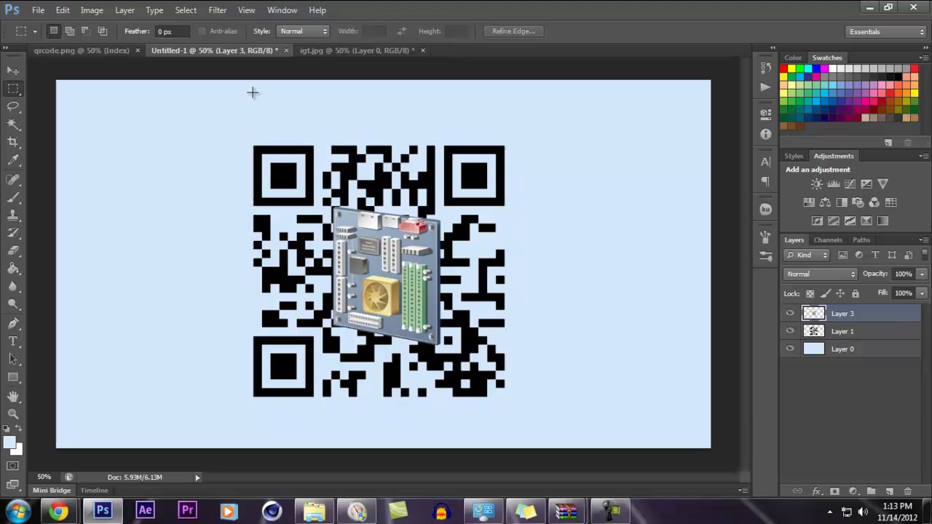
{"action": "left_click_drag", "start_coordinate": [251, 144], "coordinate": [505, 397]}
- On a new layer above the QR code, fill the selection white and set Fill to 0%
{"action": "left_click", "coordinate": [859, 335]}
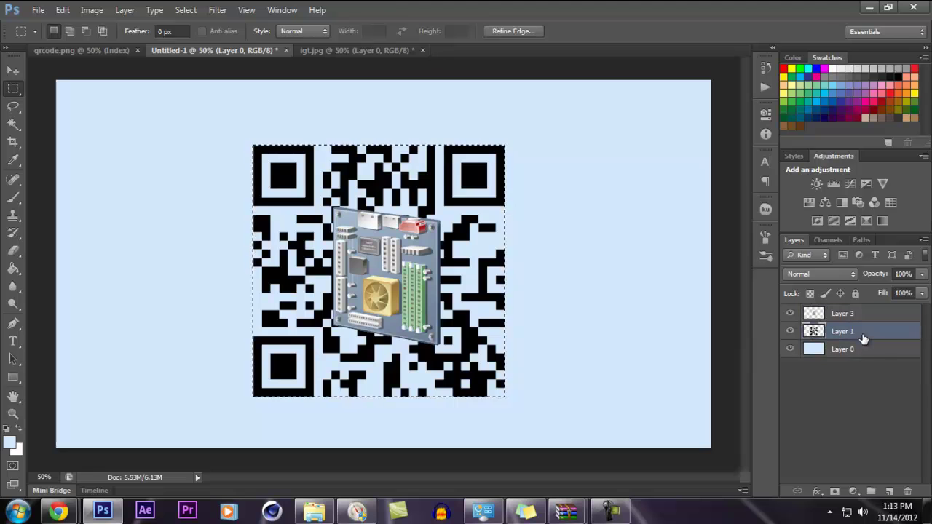
{"action": "left_click", "coordinate": [889, 492]}
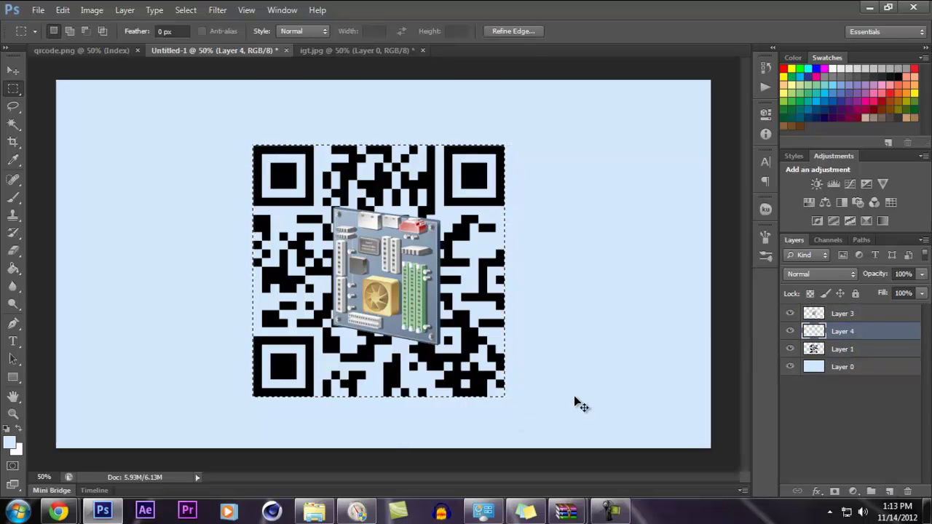
{"action": "key", "text": "ctrl+BackSpace"}
{"action": "left_click", "coordinate": [902, 293]}
{"action": "type", "text": "0"}
{"action": "key", "text": "Return"}
- Try a dark-blue Satin effect in Layer 4's Blending Options, then turn it back off
{"action": "right_click", "coordinate": [857, 333]}
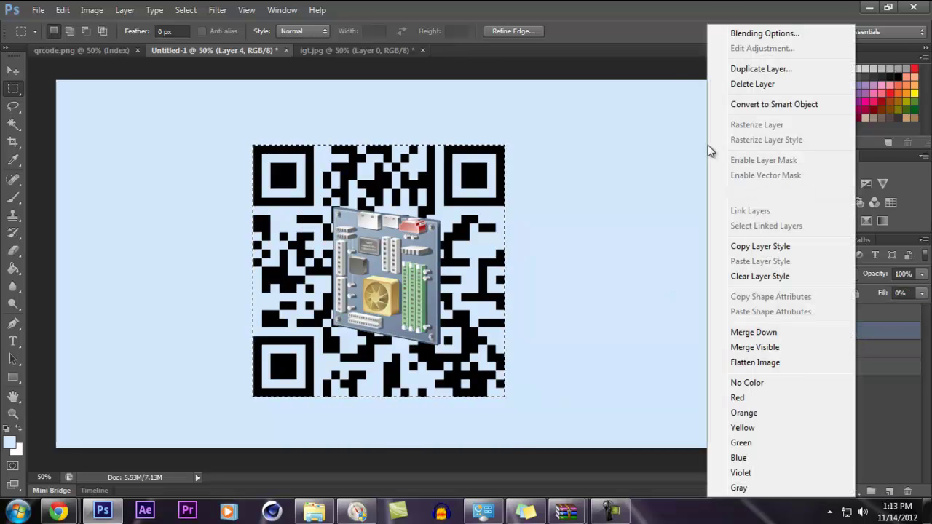
{"action": "left_click", "coordinate": [771, 31]}
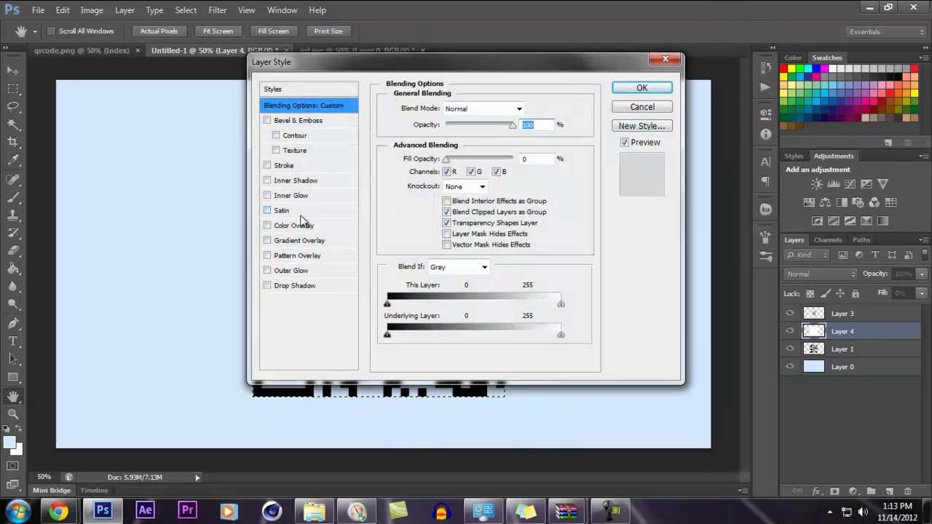
{"action": "left_click", "coordinate": [281, 211]}
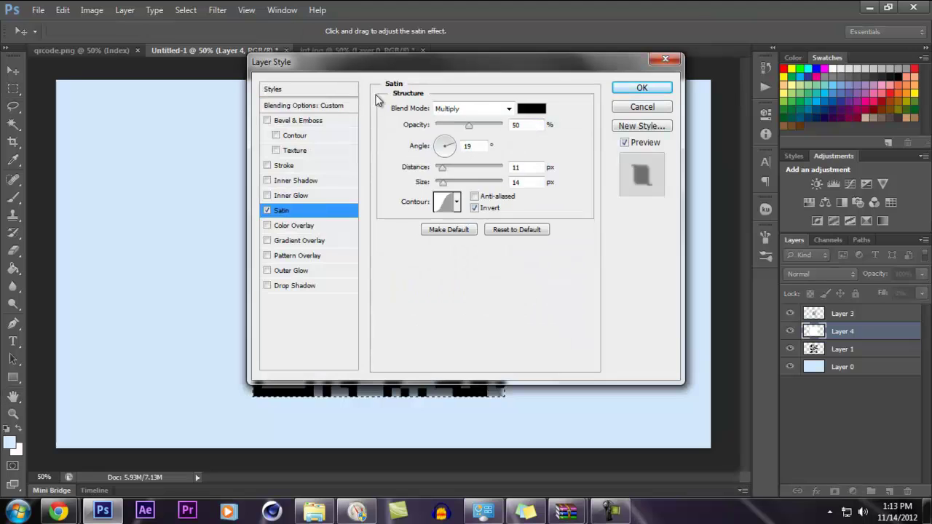
{"action": "left_click", "coordinate": [527, 109]}
{"action": "left_click_drag", "start_coordinate": [473, 186], "coordinate": [479, 202]}
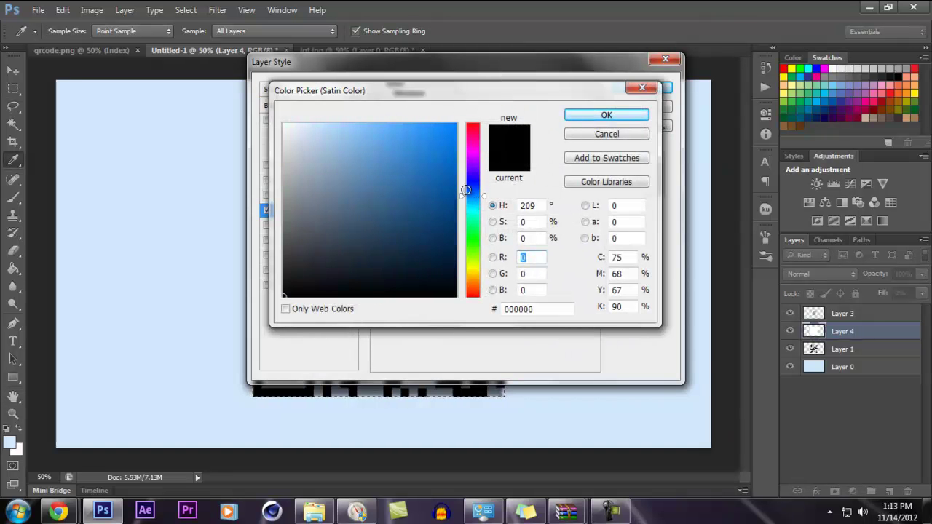
{"action": "left_click", "coordinate": [439, 184]}
{"action": "left_click", "coordinate": [604, 116]}
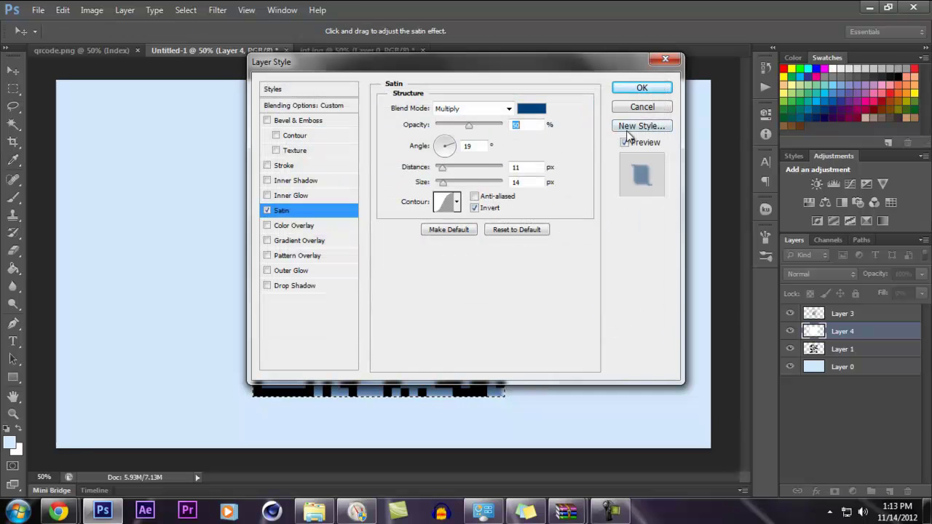
{"action": "left_click", "coordinate": [265, 211]}
- Add a thickened #002f6f dark-blue Stroke around the QR code on Layer 4
{"action": "left_click", "coordinate": [267, 165]}
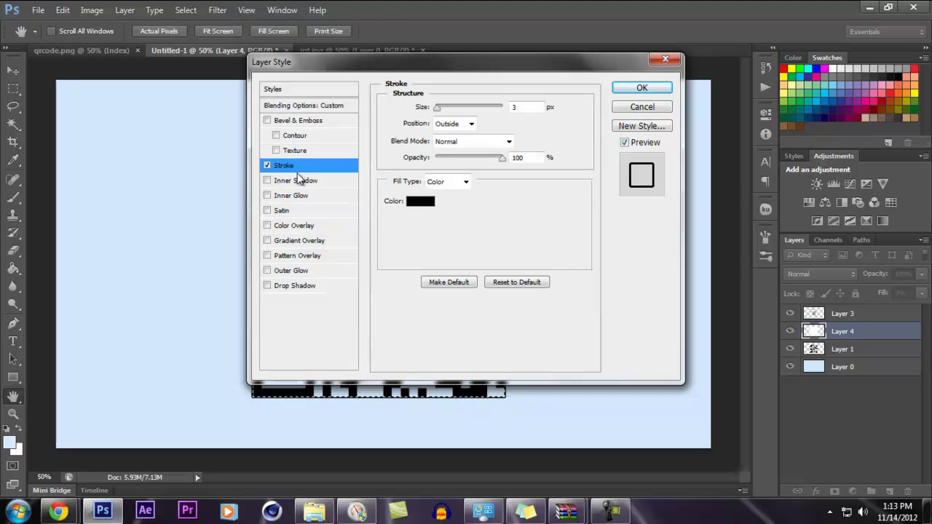
{"action": "left_click", "coordinate": [435, 203]}
{"action": "left_click_drag", "start_coordinate": [480, 182], "coordinate": [482, 197]}
{"action": "left_click", "coordinate": [455, 221]}
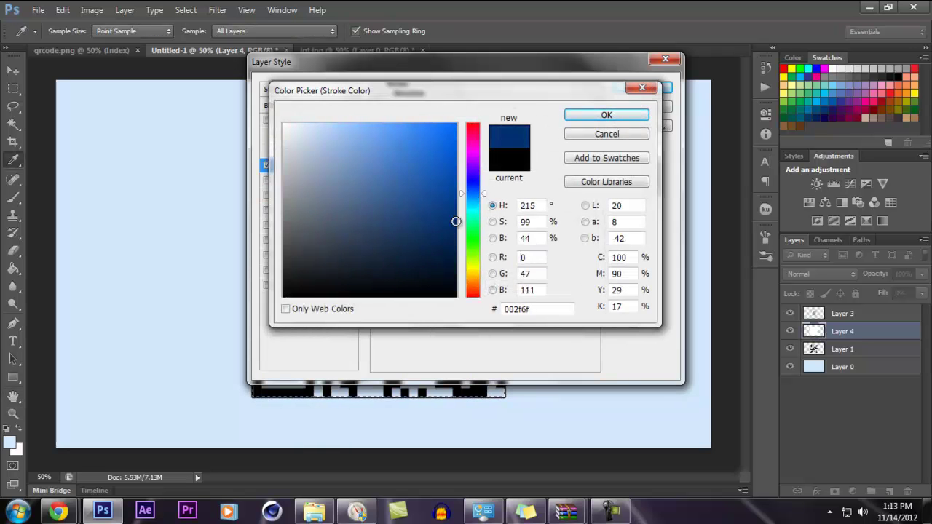
{"action": "left_click", "coordinate": [609, 118]}
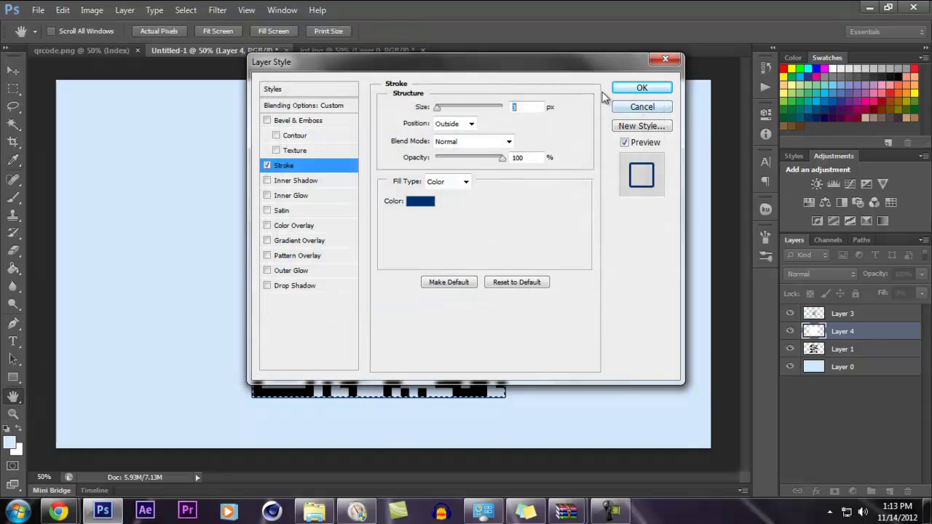
{"action": "left_click_drag", "start_coordinate": [416, 73], "coordinate": [6, 69]}
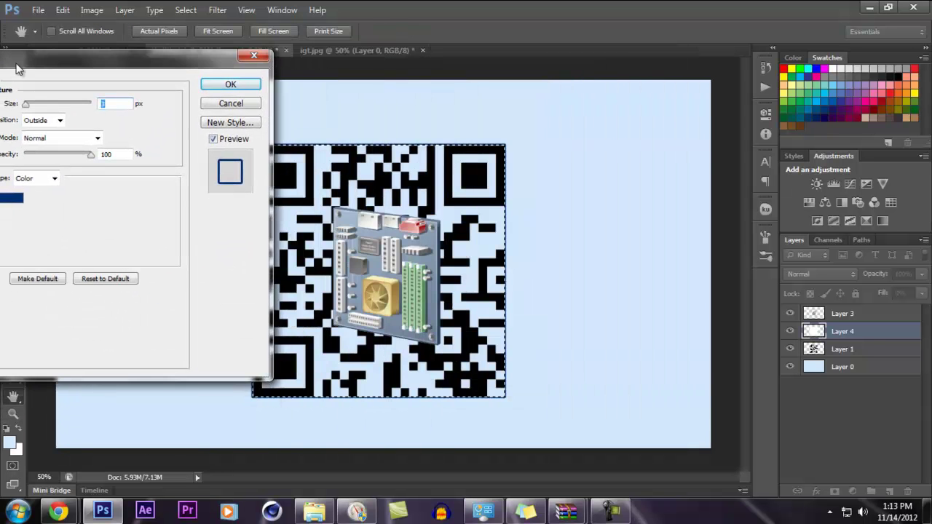
{"action": "left_click_drag", "start_coordinate": [24, 103], "coordinate": [30, 104]}
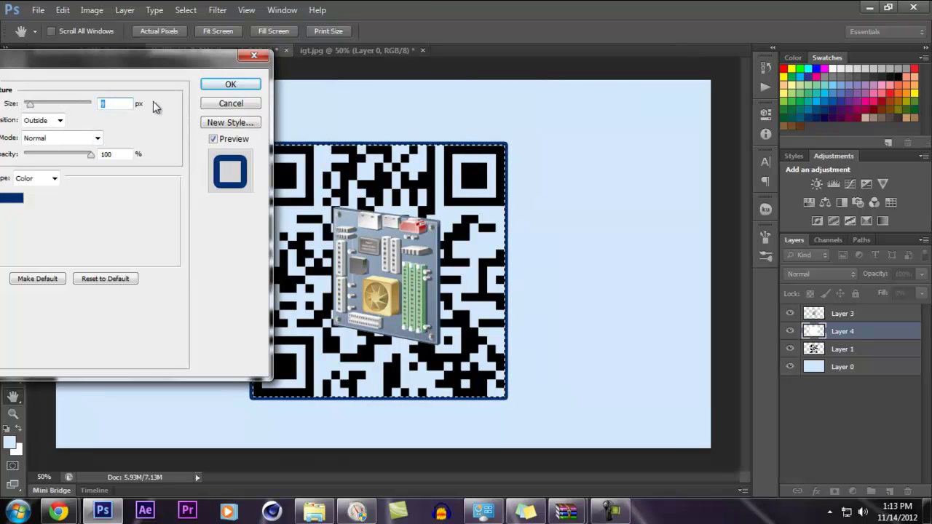
{"action": "left_click", "coordinate": [9, 198]}
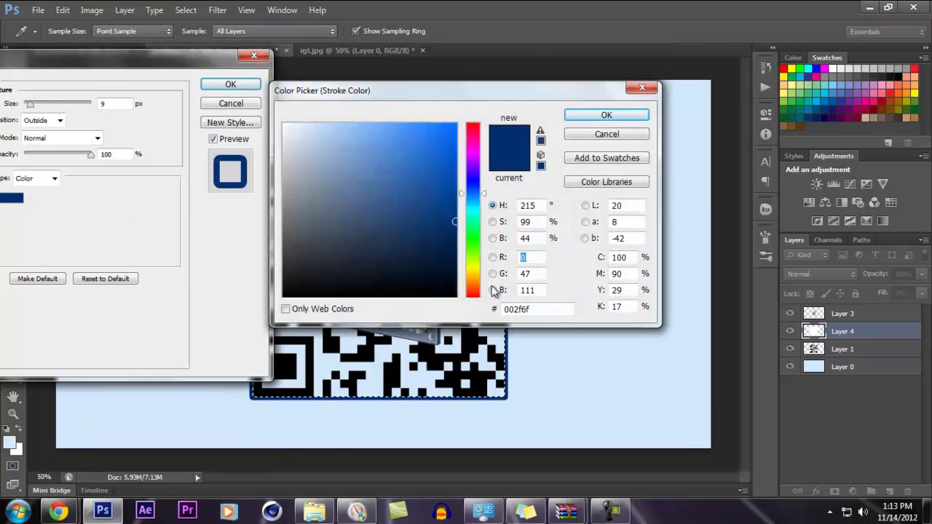
{"action": "double_click", "coordinate": [537, 309]}
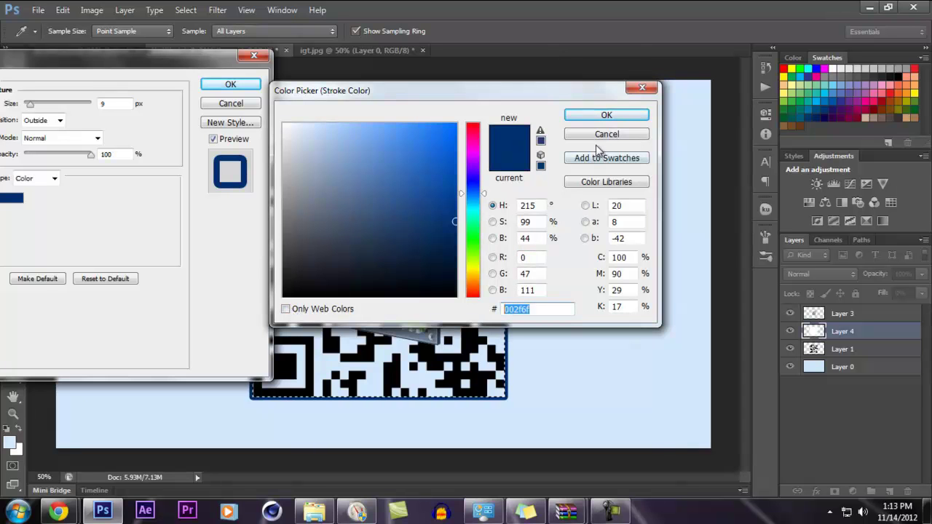
{"action": "left_click", "coordinate": [606, 115]}
{"action": "left_click", "coordinate": [230, 83]}
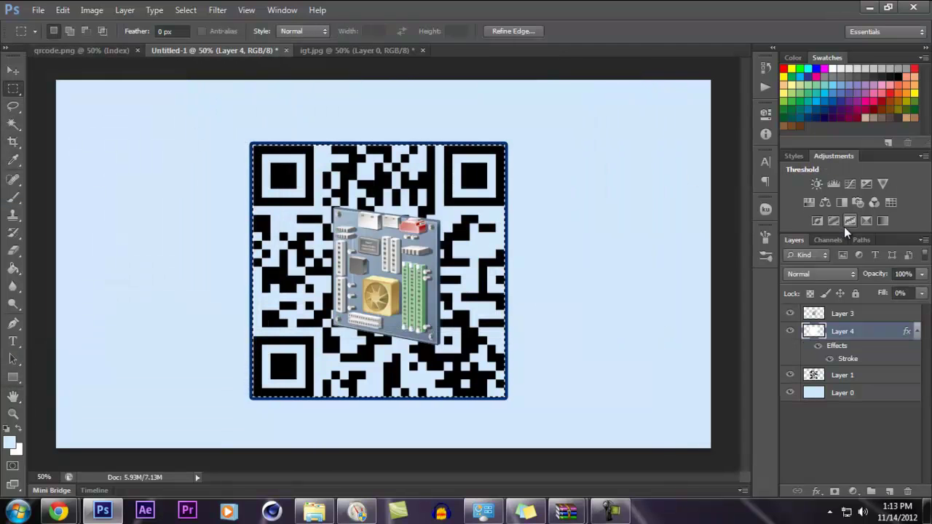
- Magic Wand-select the top-left finder square's centre on the QR code layer
{"action": "key", "text": "ctrl+d"}
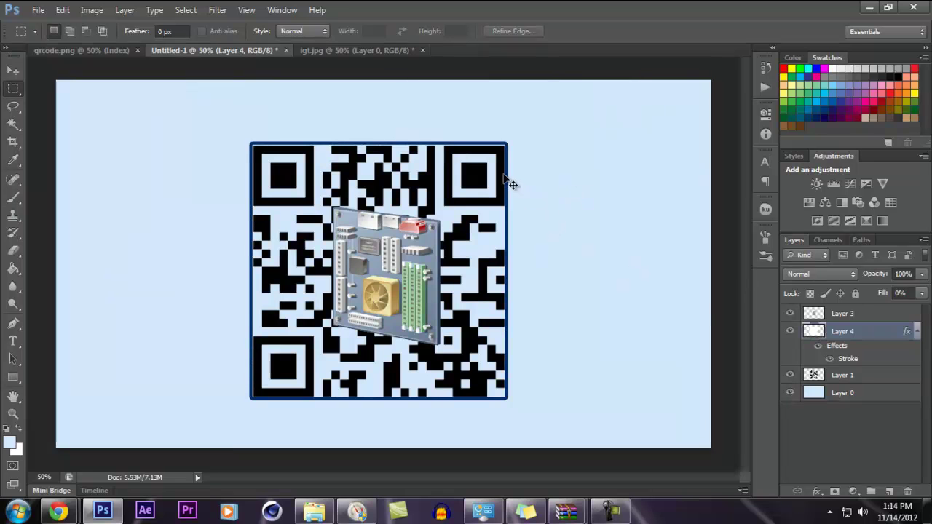
{"action": "left_click", "coordinate": [503, 175]}
{"action": "left_click", "coordinate": [13, 124]}
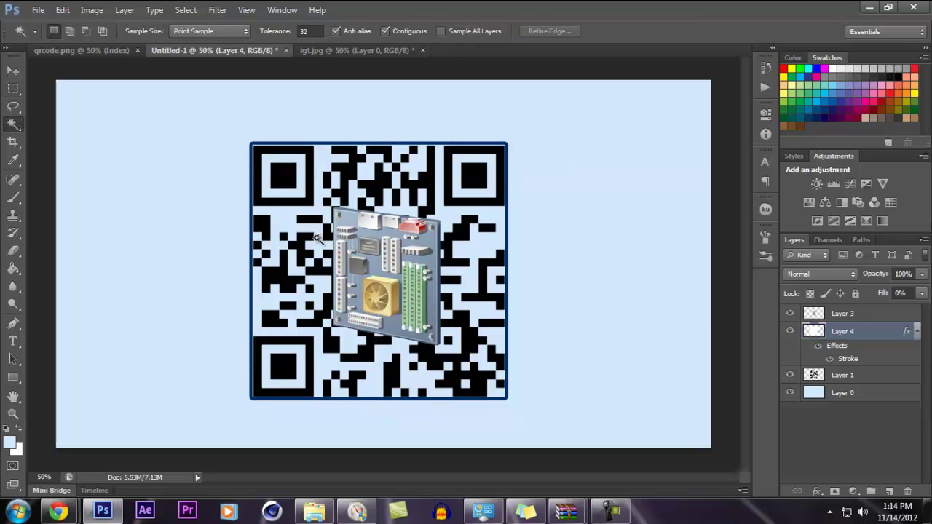
{"action": "left_click", "coordinate": [283, 178]}
{"action": "left_click", "coordinate": [858, 380]}
{"action": "left_click", "coordinate": [284, 179]}
- Set the colour to #002f6f and fill the top-left finder centre with it
{"action": "left_click", "coordinate": [10, 442]}
{"action": "double_click", "coordinate": [524, 310]}
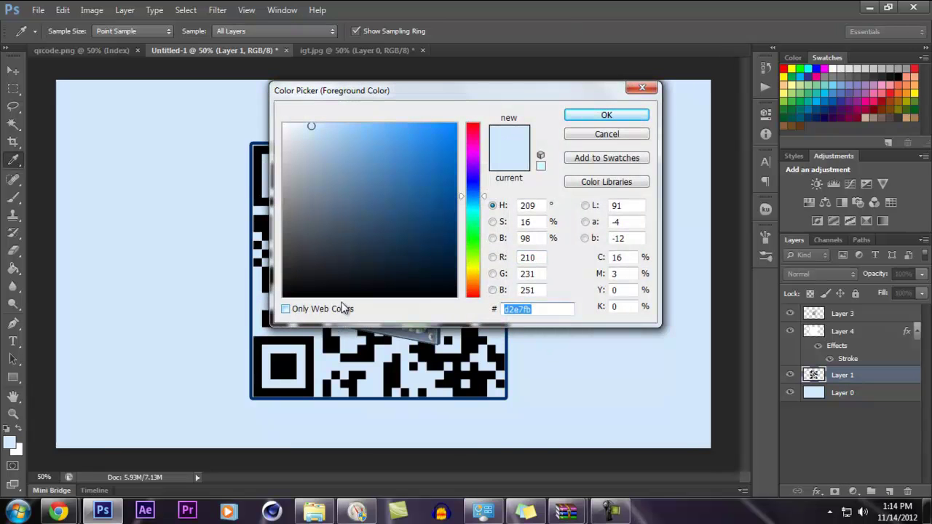
{"action": "type", "text": "002f6f"}
{"action": "left_click", "coordinate": [597, 118]}
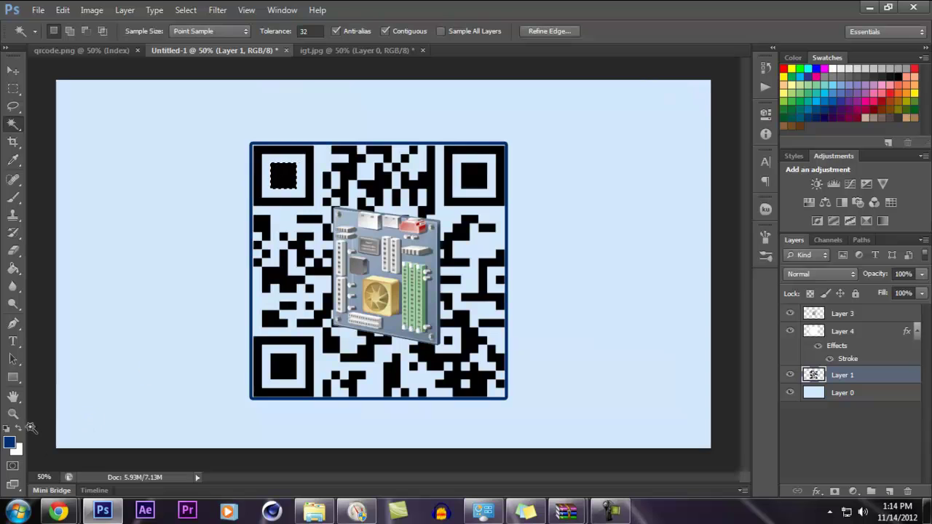
{"action": "key", "text": "x"}
{"action": "key", "text": "ctrl+BackSpace"}
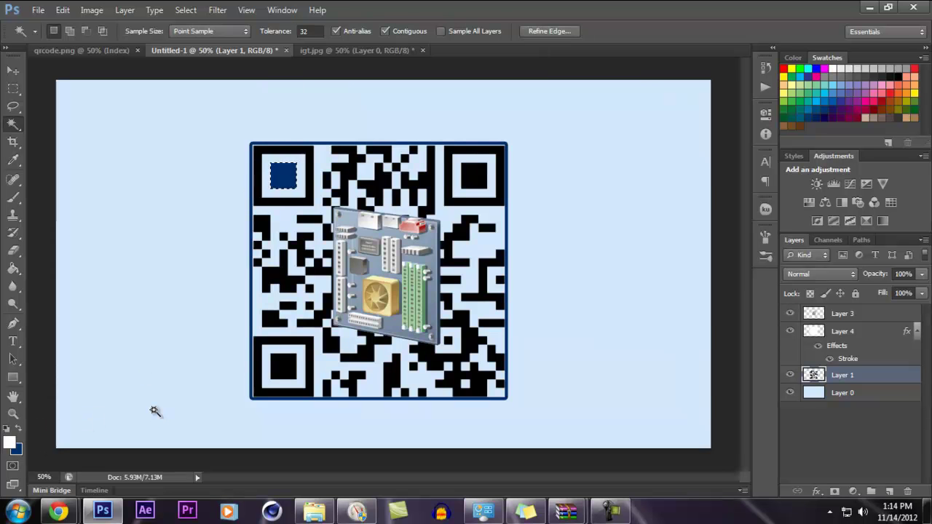
{"action": "key", "text": "ctrl+d"}
- Fill the bottom-left and top-right finder centres with the same dark blue
{"action": "left_click", "coordinate": [284, 371]}
{"action": "key", "text": "ctrl+BackSpace"}
{"action": "key", "text": "ctrl+d"}
{"action": "left_click", "coordinate": [484, 182]}
{"action": "key", "text": "ctrl+d"}
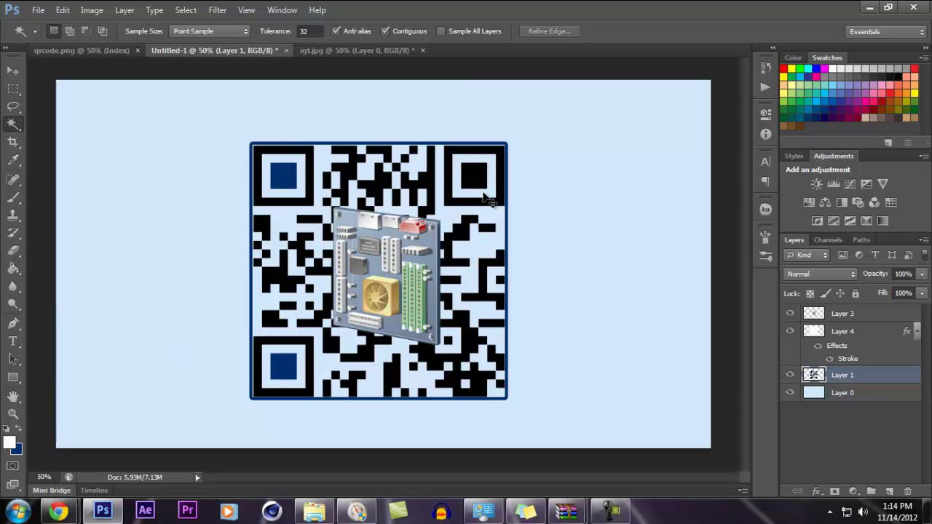
{"action": "left_click", "coordinate": [482, 183]}
{"action": "key", "text": "ctrl+BackSpace"}
{"action": "key", "text": "ctrl+d"}
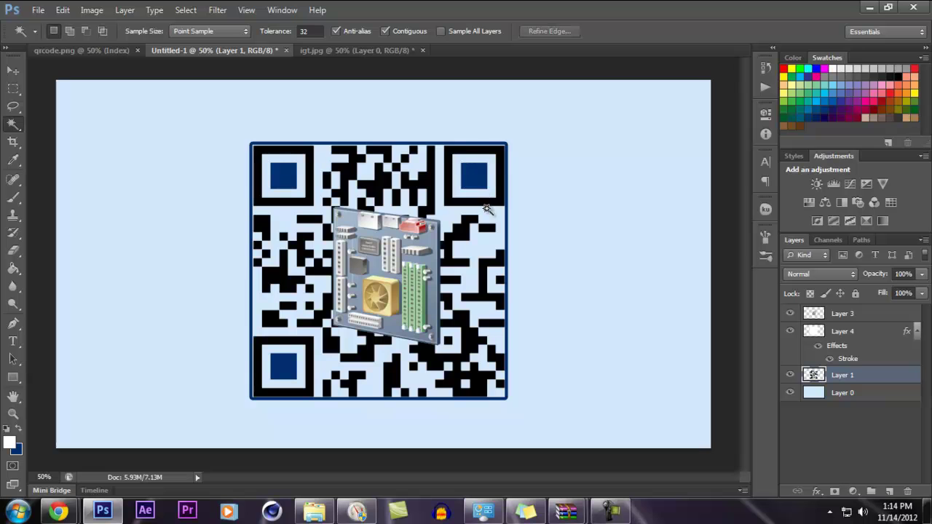
- Reposition the QR code and scale it up slightly with Ctrl+T to meet the border
{"action": "left_click_drag", "start_coordinate": [314, 141], "coordinate": [312, 140], "text": "ctrl"}
{"action": "key", "text": "ctrl+t"}
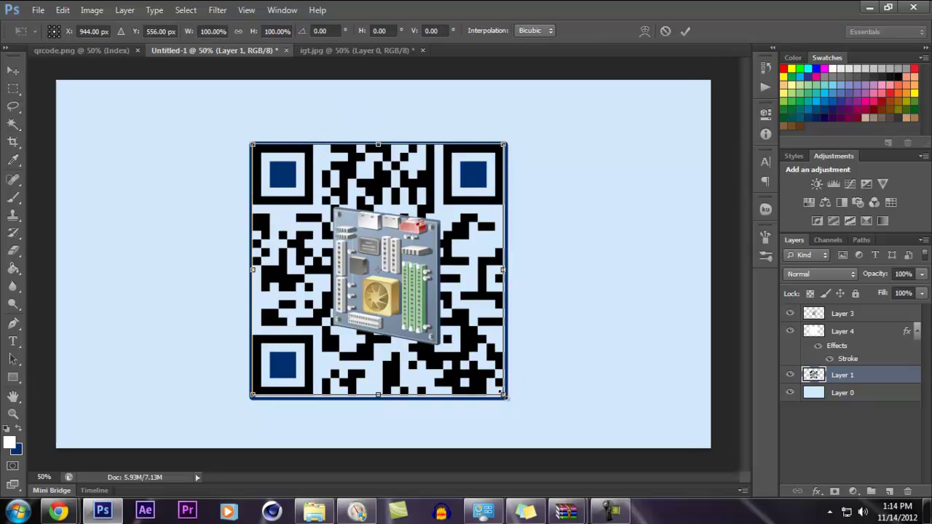
{"action": "left_click_drag", "start_coordinate": [504, 395], "coordinate": [506, 397]}
{"action": "key", "text": "Return"}
{"action": "key", "text": "w"}
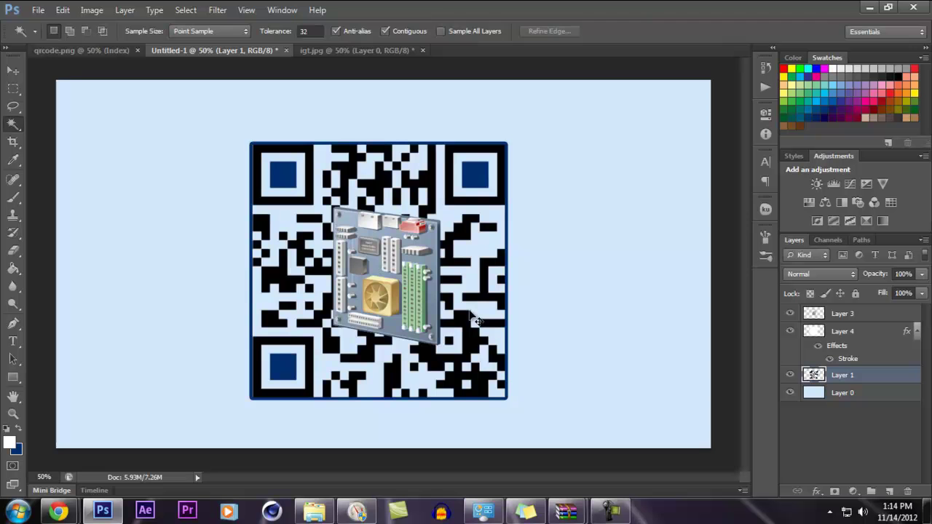
- Bring up the goQR.me QR Code generator tab in Chrome
{"action": "left_click", "coordinate": [58, 512]}
{"action": "left_click", "coordinate": [102, 9]}
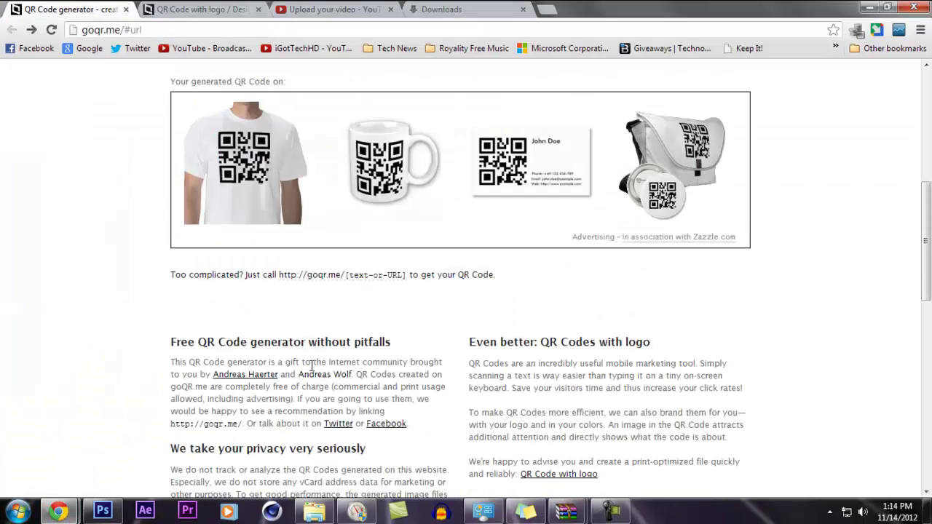